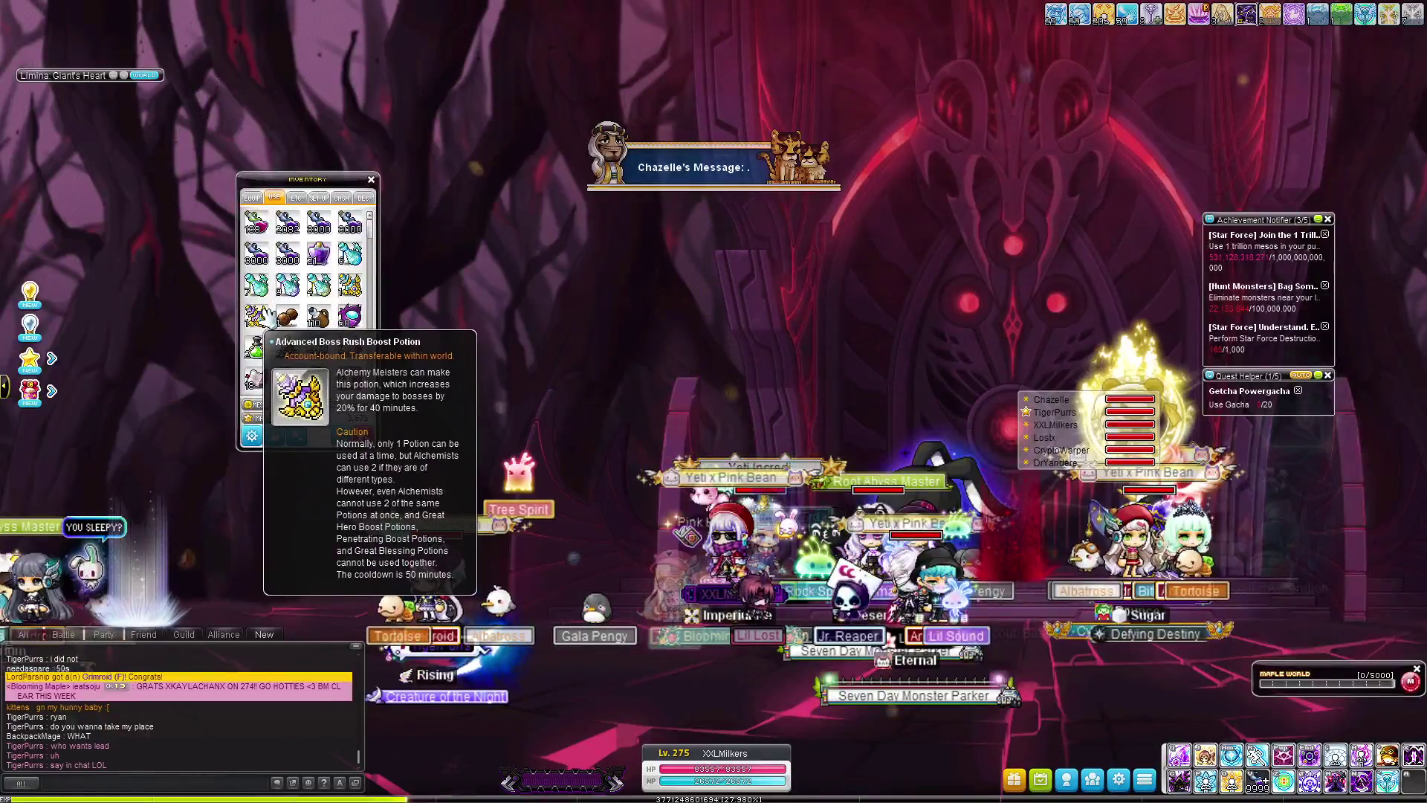
Use the Advanced Boss Rush Boost Potion, open a gift box, and view the equipment items
{"action": "double_click", "coordinate": [258, 317]}
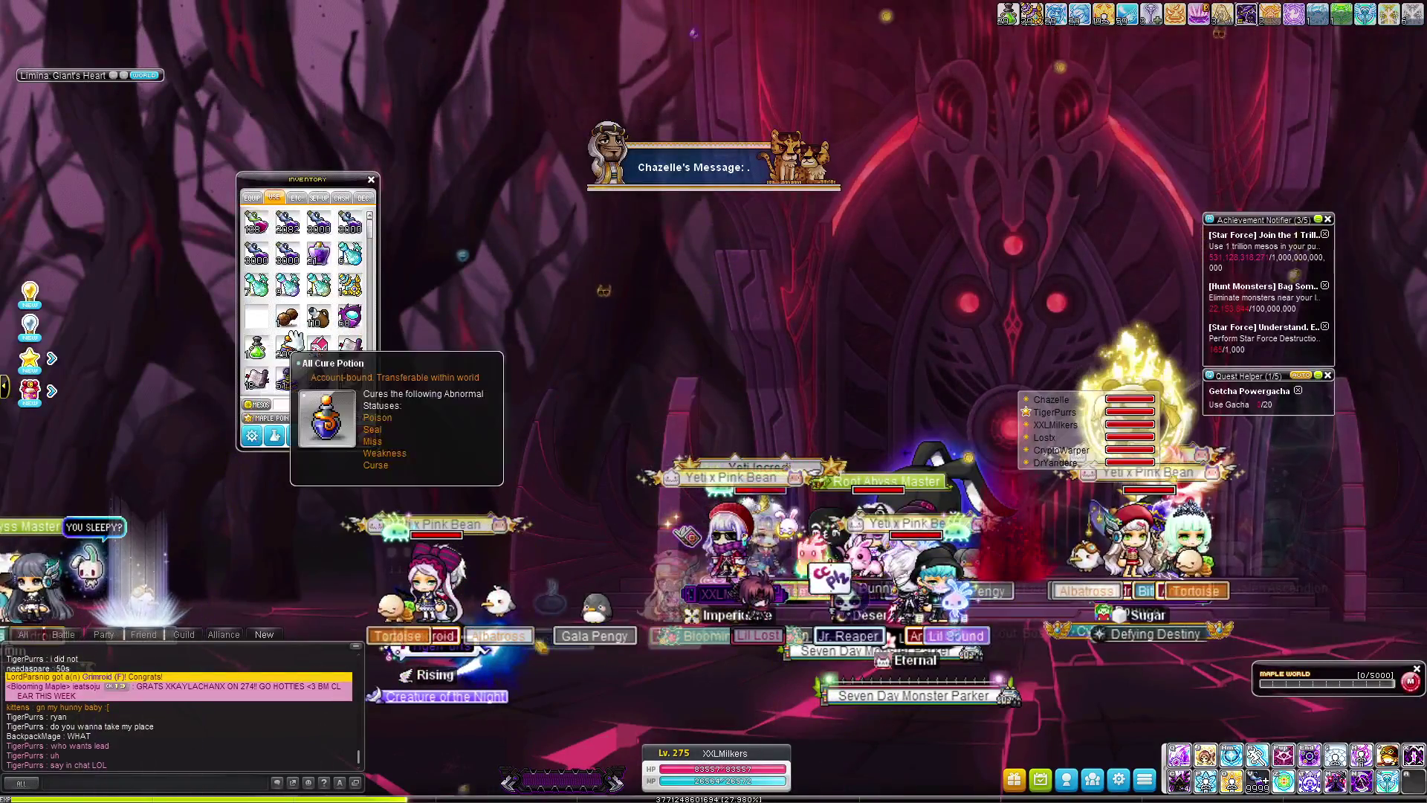
{"action": "scroll", "coordinate": [293, 340], "scroll_direction": "down", "scroll_amount": 3}
{"action": "scroll", "coordinate": [302, 345], "scroll_direction": "down", "scroll_amount": 3}
{"action": "scroll", "coordinate": [308, 345], "scroll_direction": "down", "scroll_amount": 3}
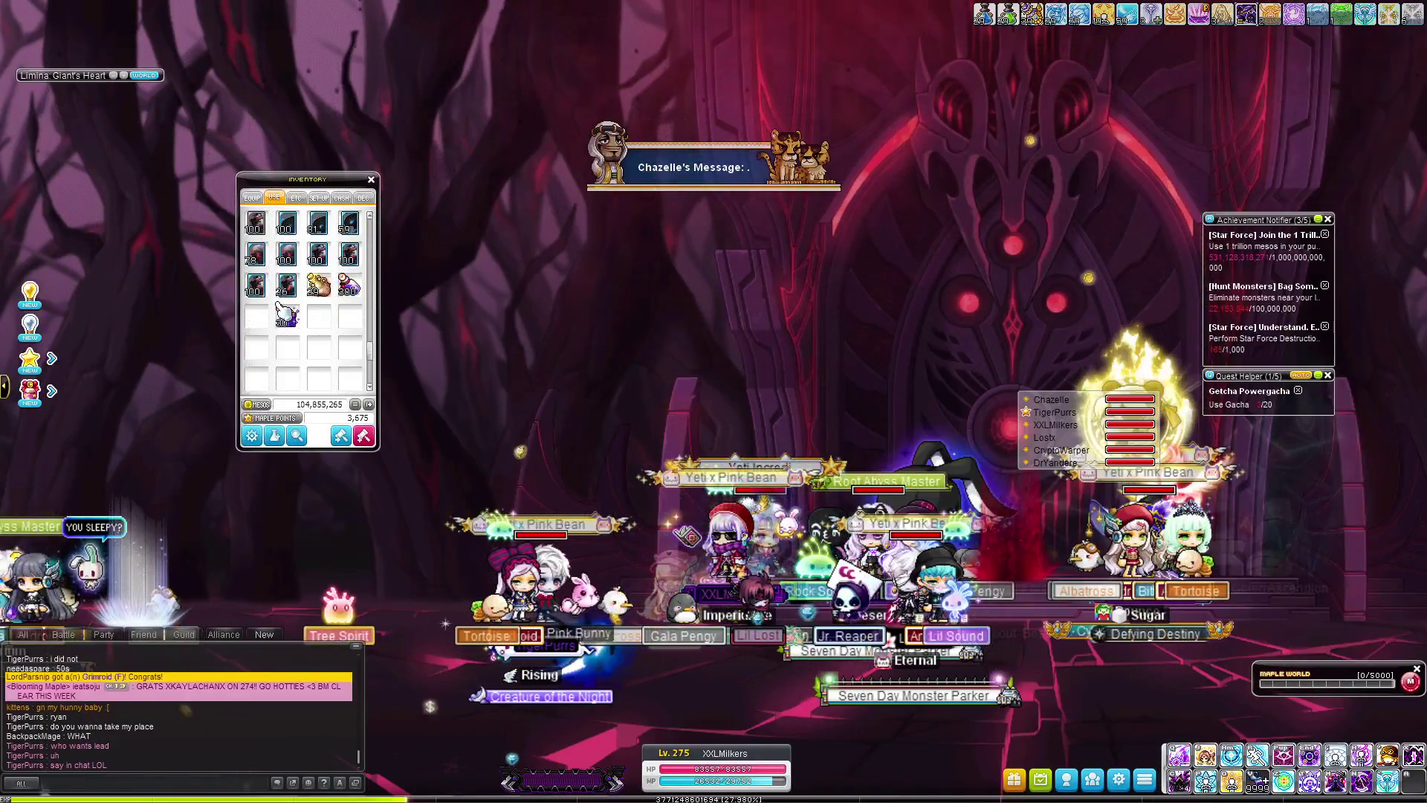
{"action": "double_click", "coordinate": [288, 320]}
{"action": "scroll", "coordinate": [267, 257], "scroll_direction": "up", "scroll_amount": 5}
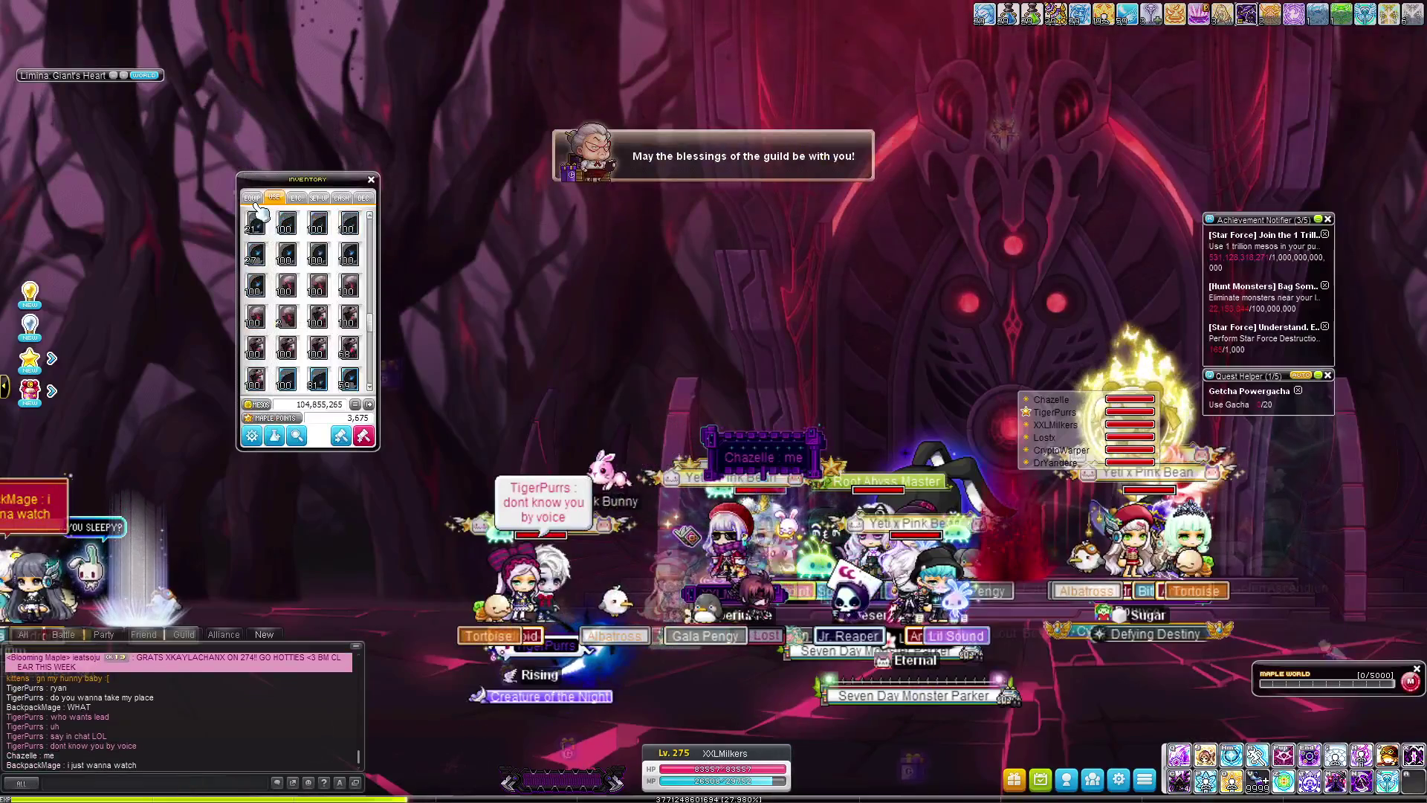
{"action": "left_click", "coordinate": [257, 197]}
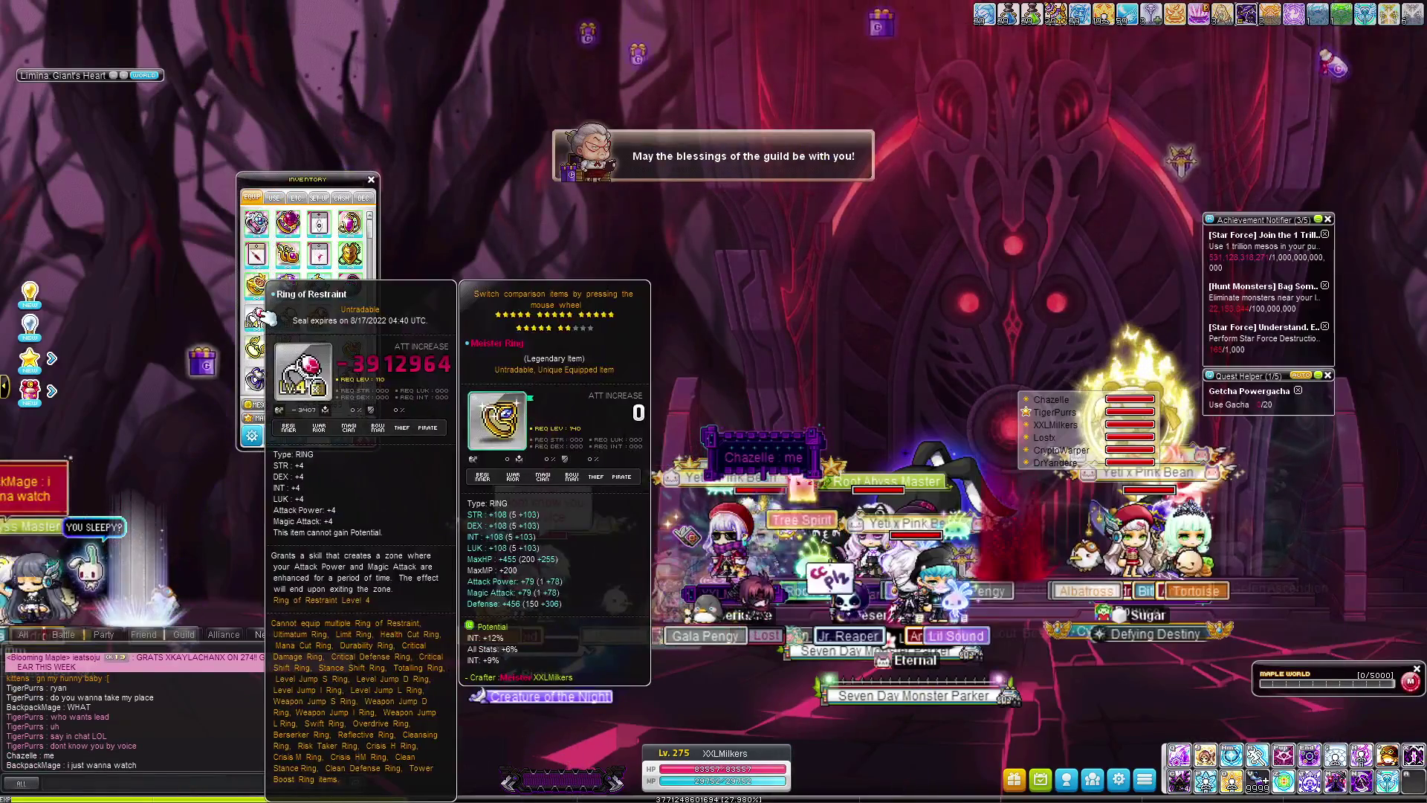
Close the inventory and briefly check the Battle Mage's character stats
{"action": "key", "text": "i"}
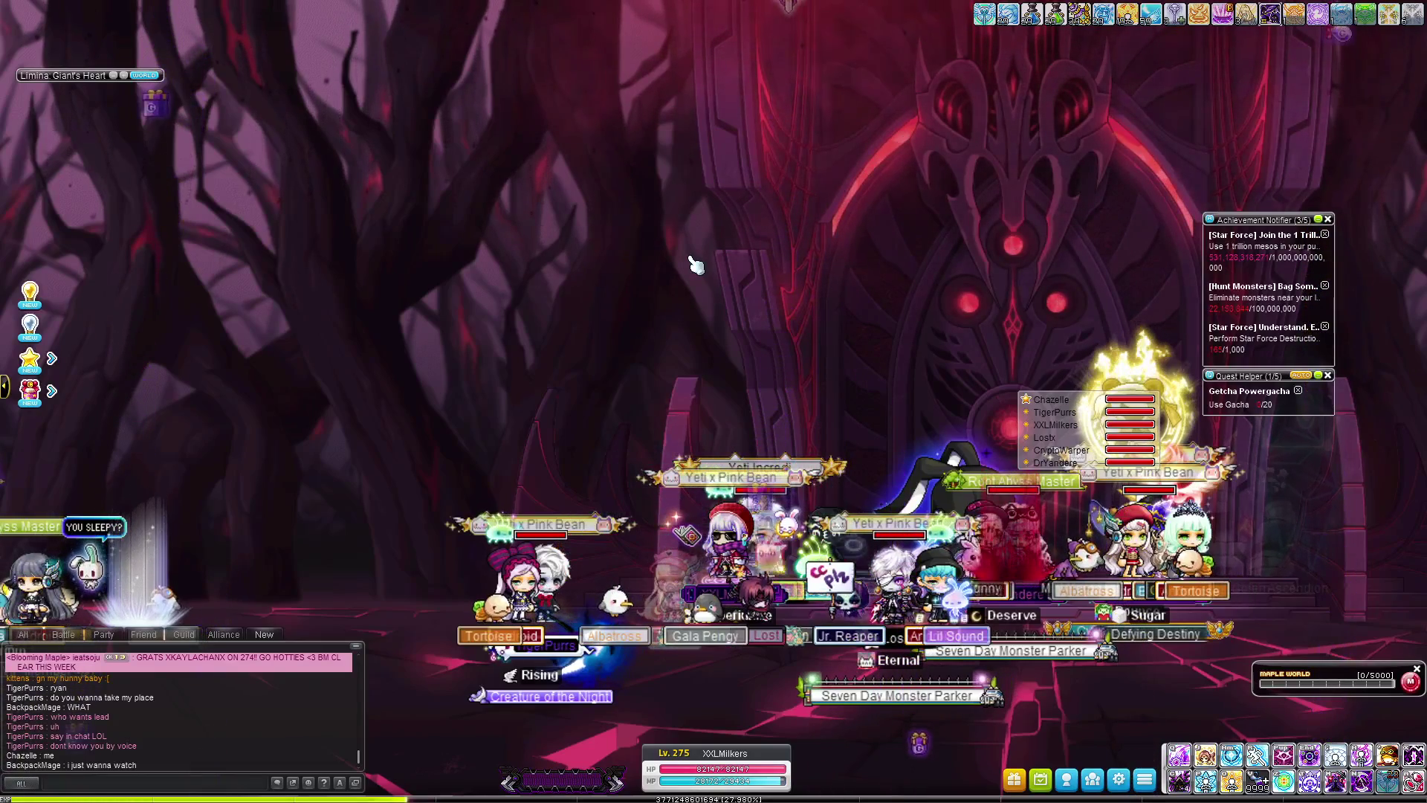
{"action": "key", "text": "s"}
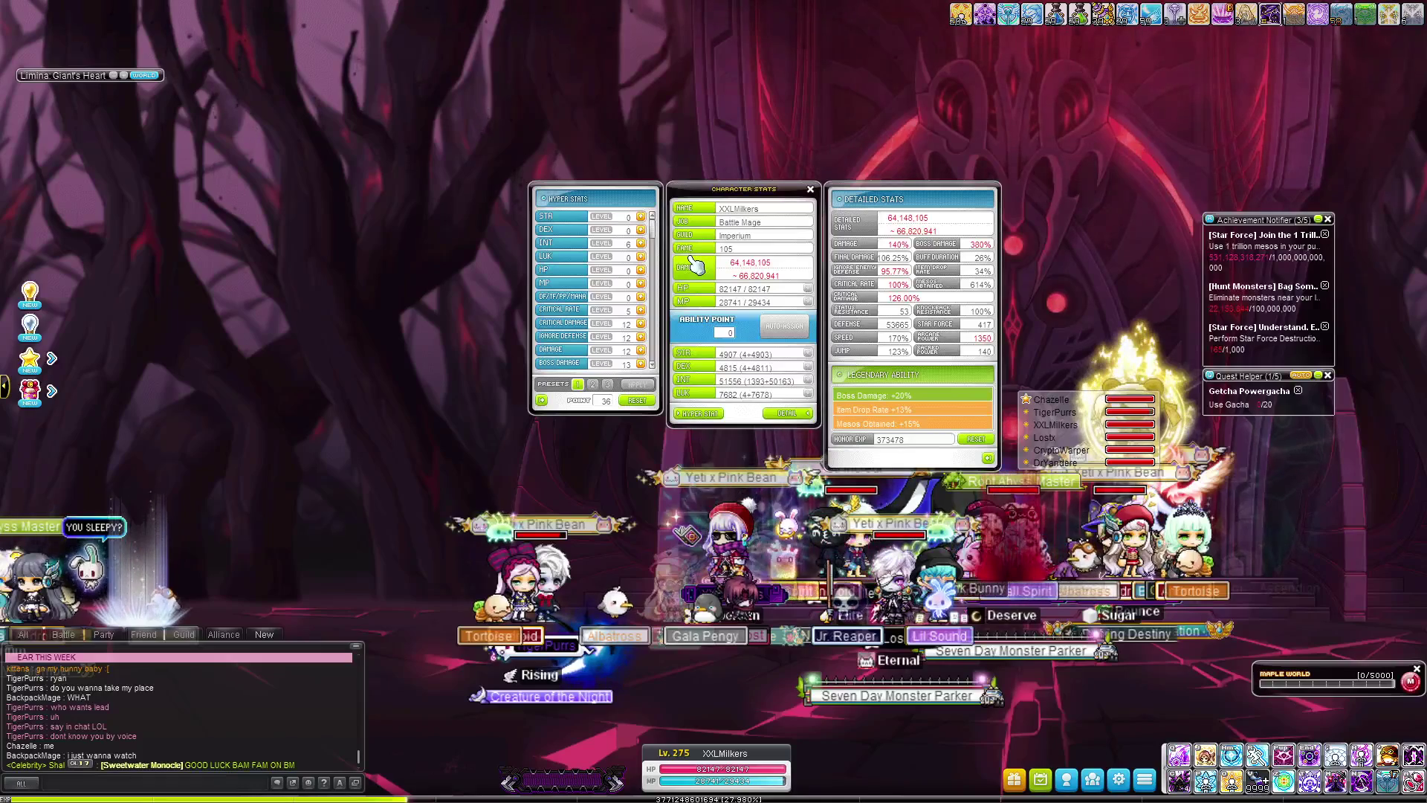
{"action": "key", "text": "s"}
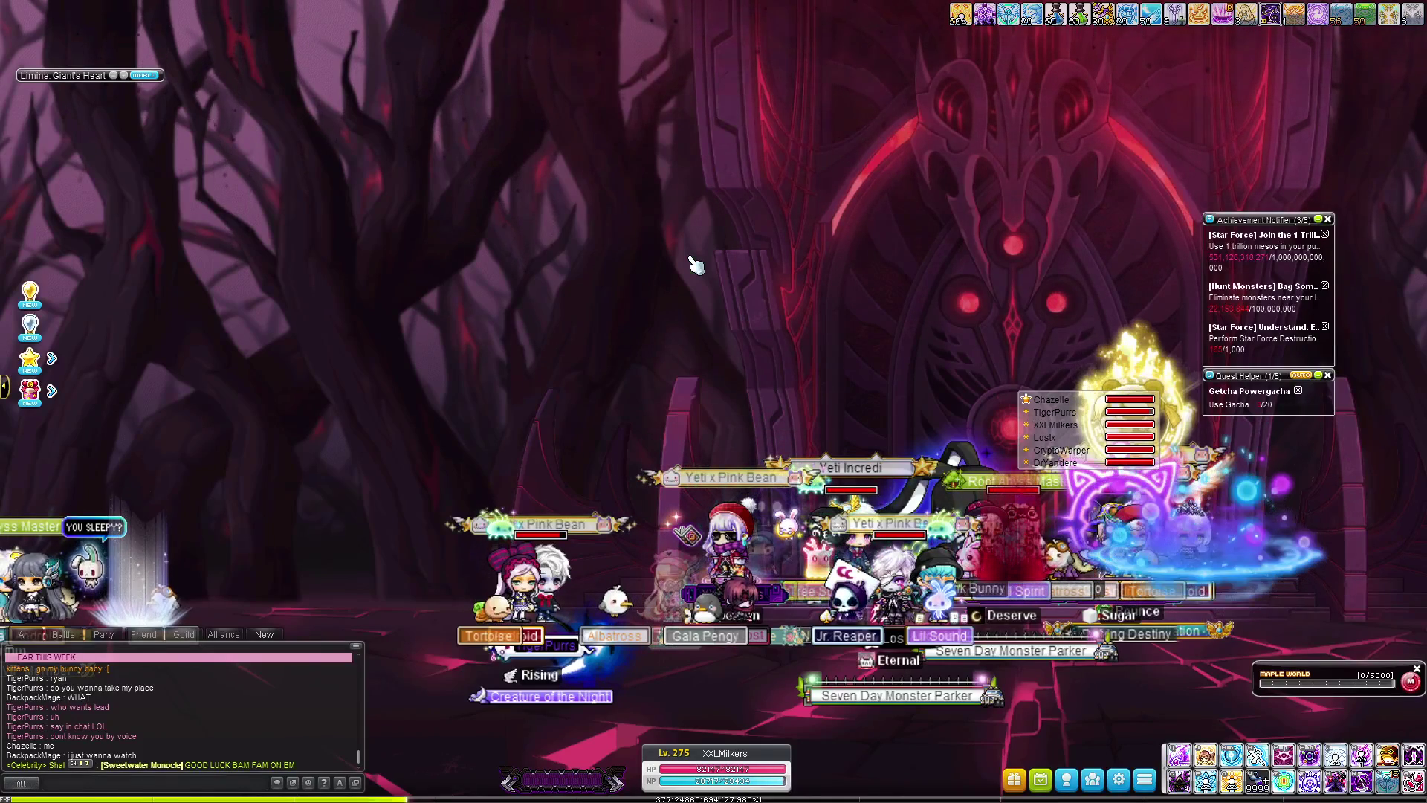
Check in for Imperium guild attendance and look over the guild skills
{"action": "key", "text": "g"}
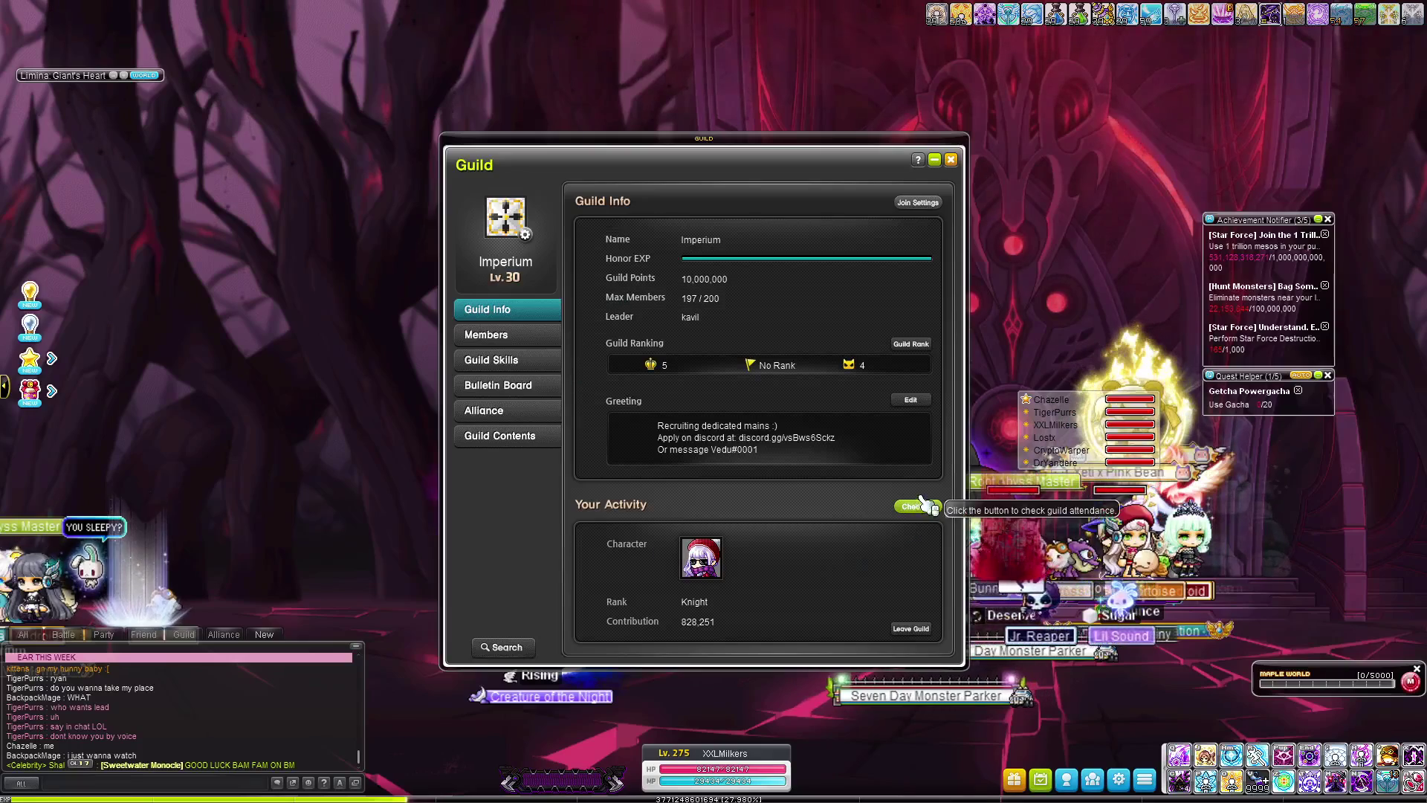
{"action": "left_click", "coordinate": [918, 506]}
{"action": "key", "text": "Escape"}
{"action": "left_click", "coordinate": [544, 361]}
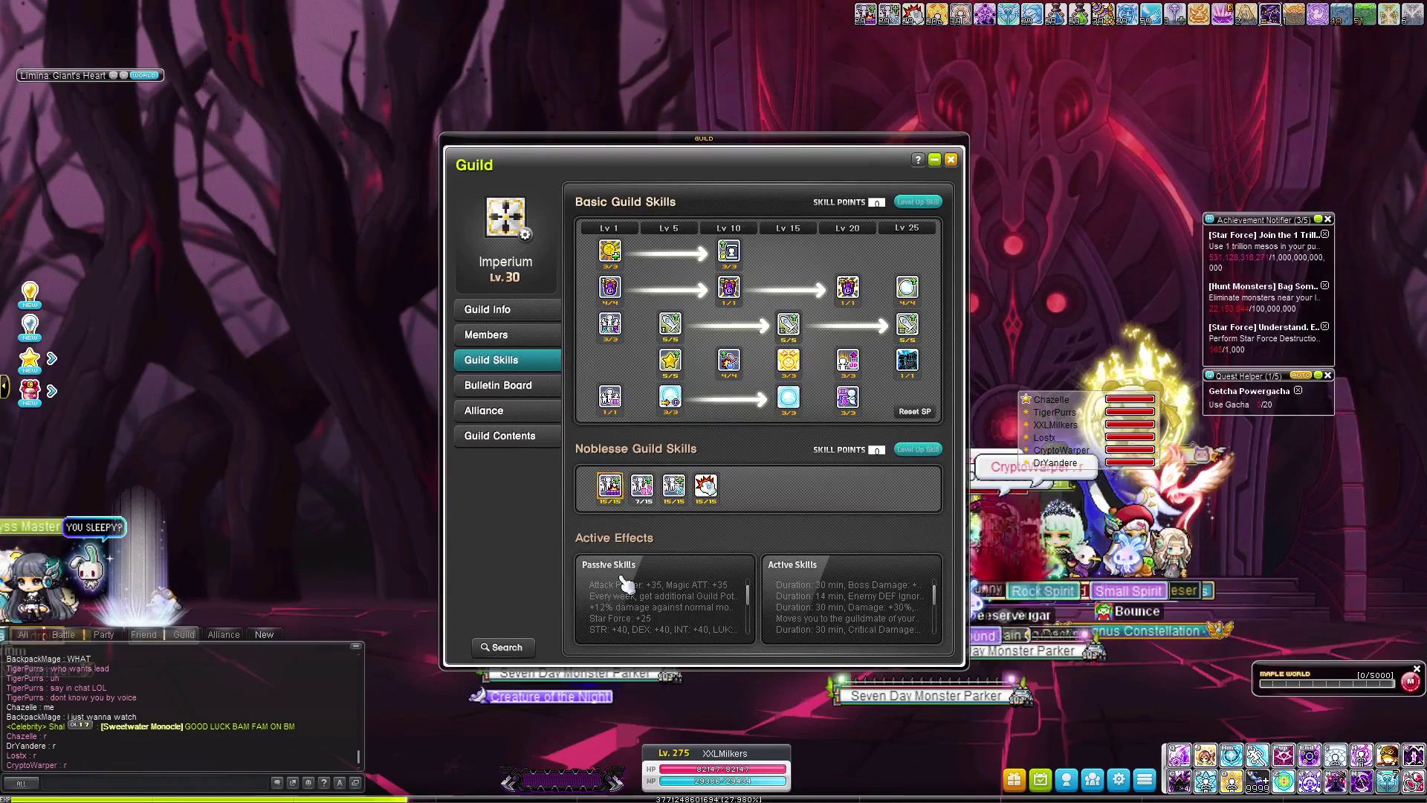
{"action": "key", "text": "Escape"}
Briefly bring up the character stats and inventory, then close them
{"action": "key", "text": "s"}
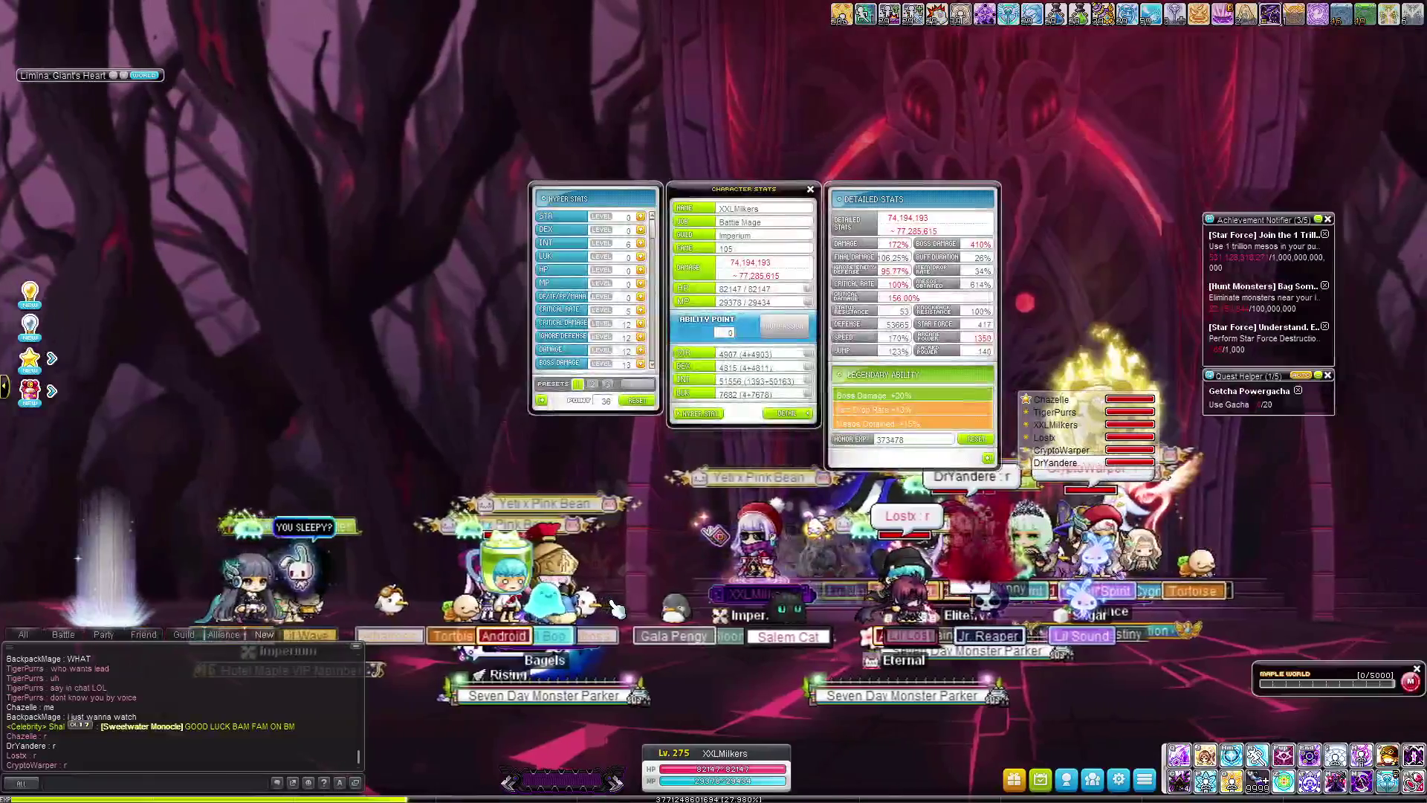
{"action": "key", "text": "i"}
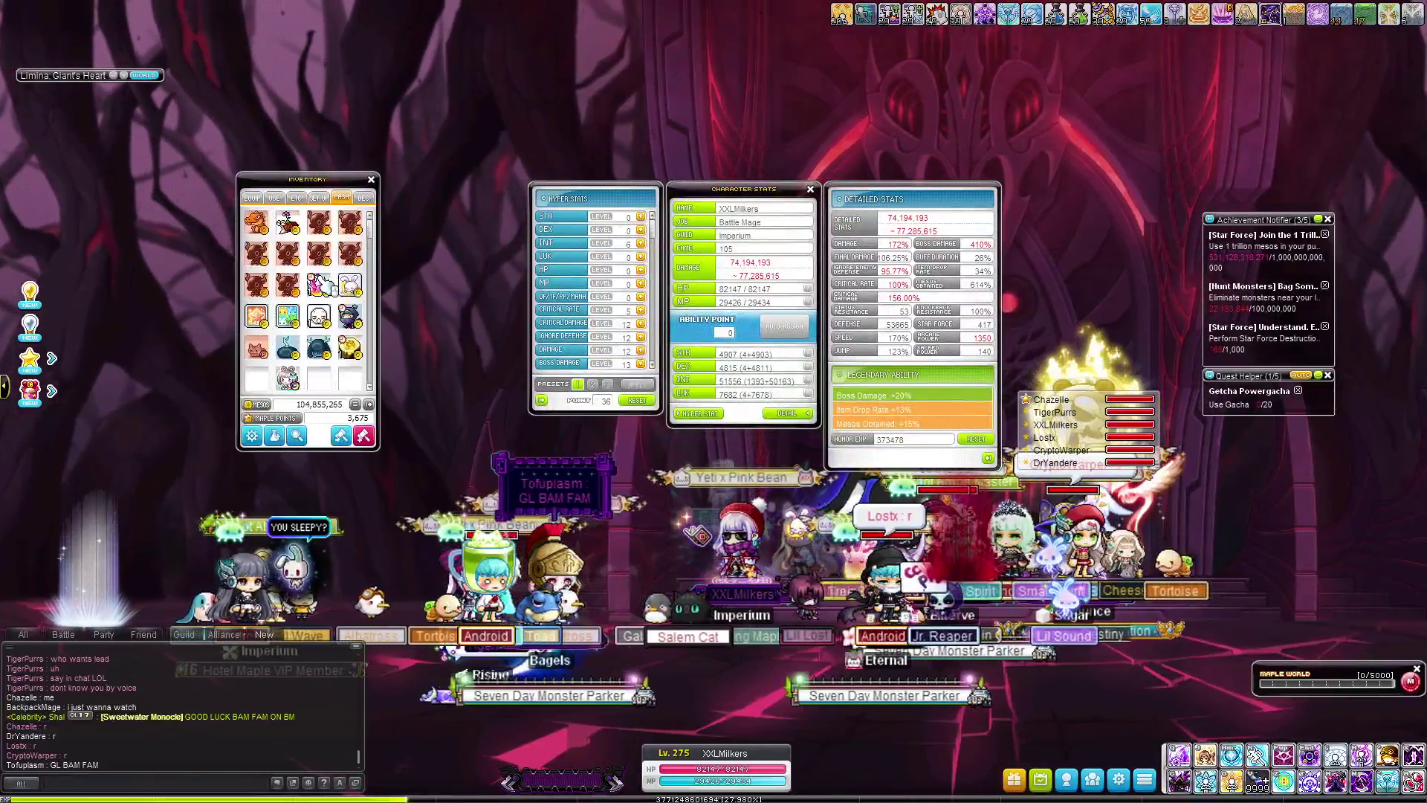
{"action": "key", "text": "Escape"}
{"action": "key", "text": "Escape"}
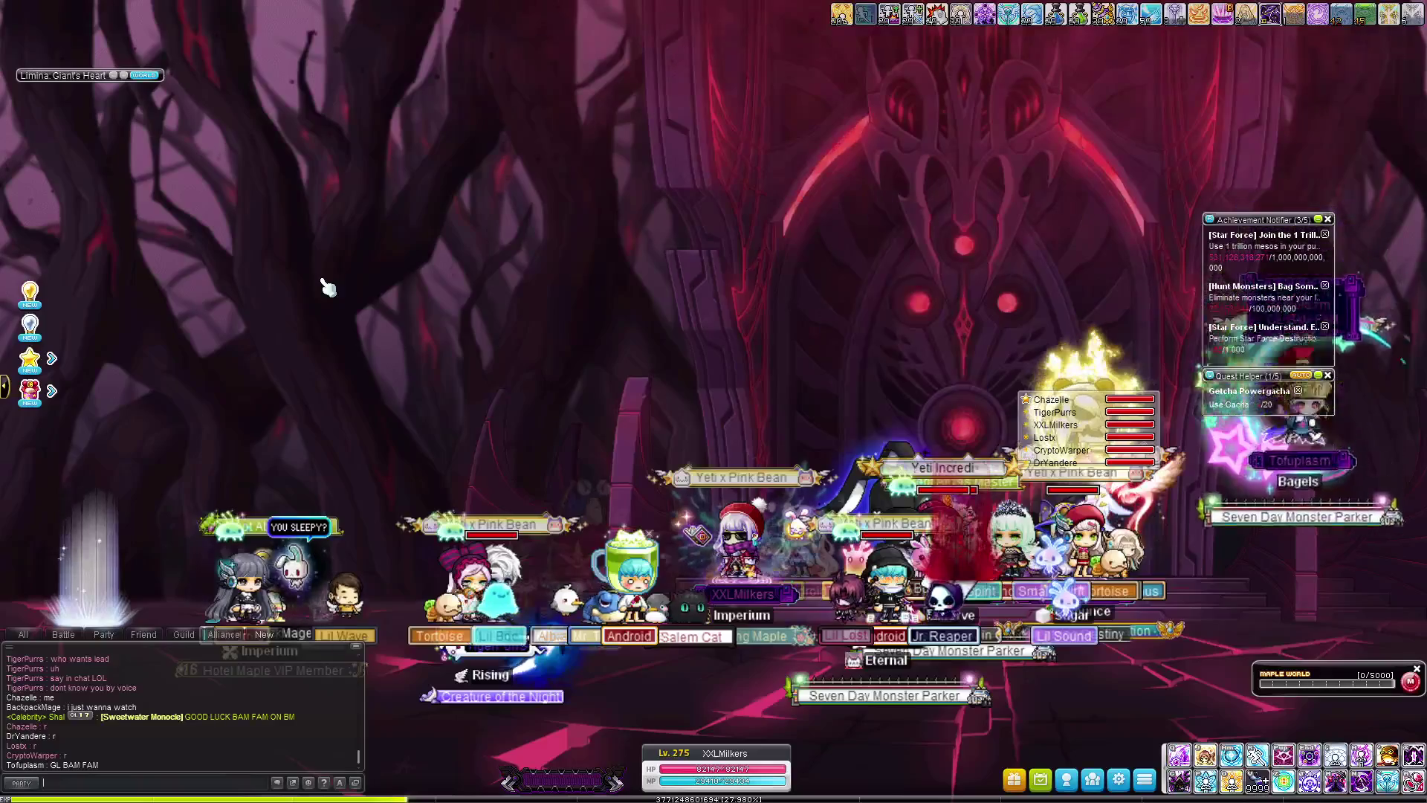
{"action": "type", "text": "r"}
Send an 'r' reply in chat and inspect another player's character info and item list
{"action": "key", "text": "Return"}
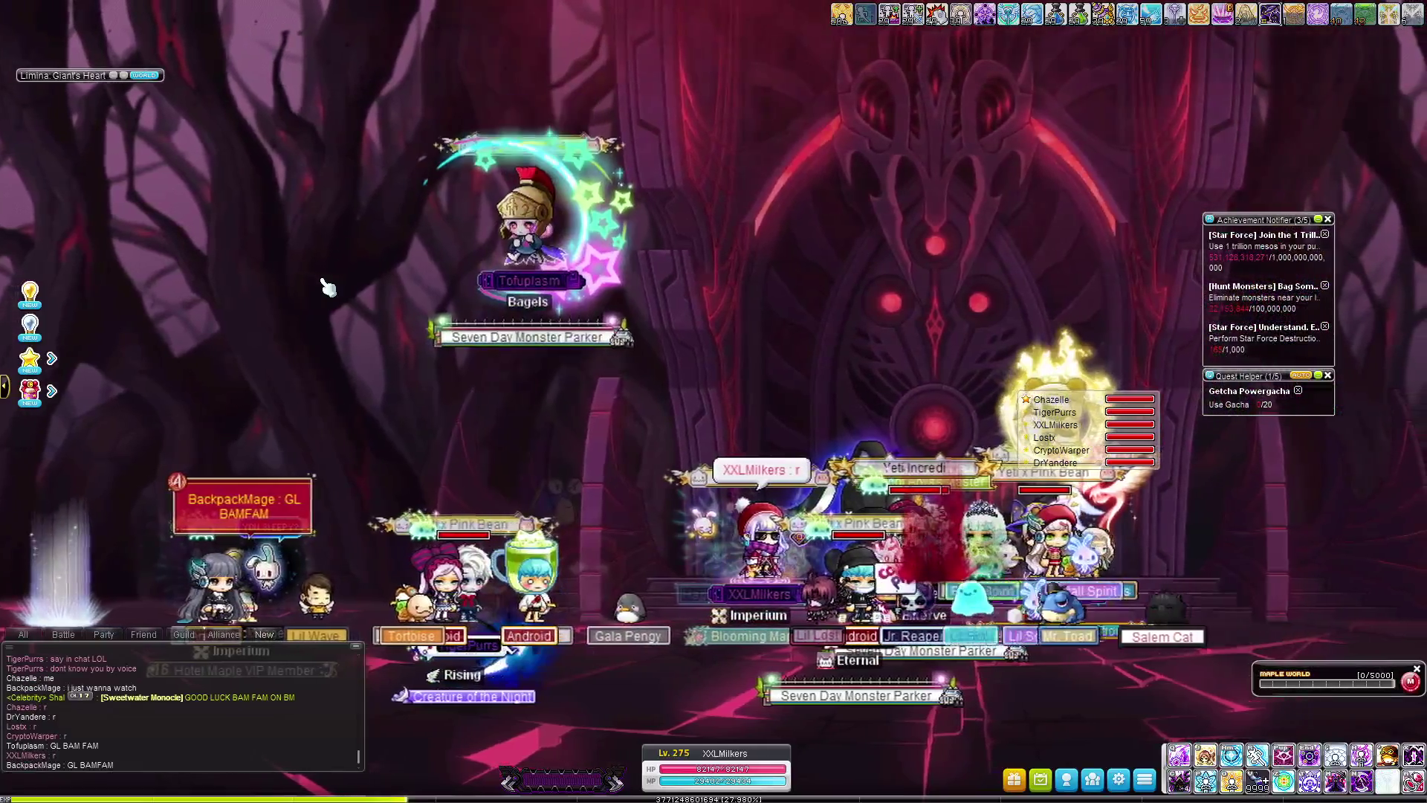
{"action": "key", "text": "s"}
{"action": "key", "text": "s"}
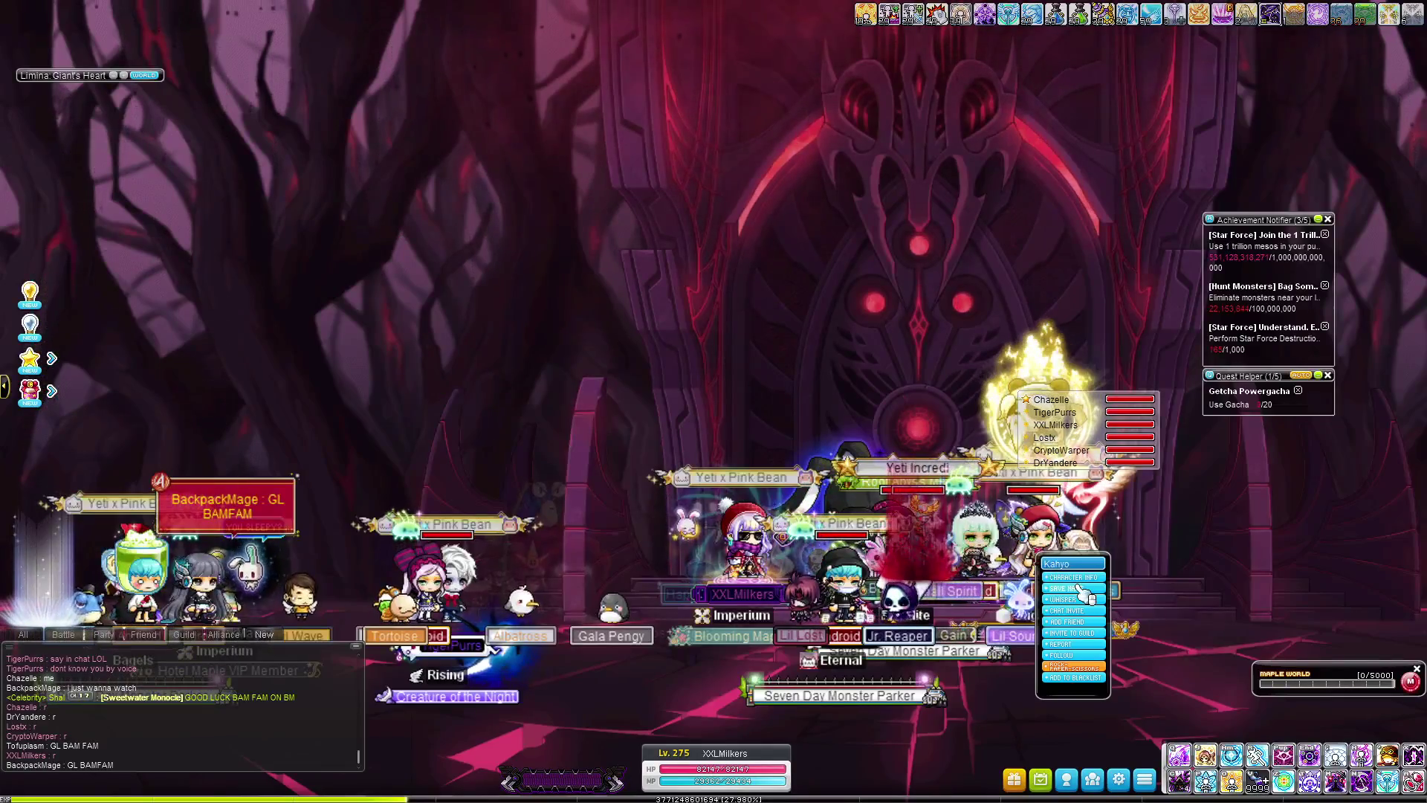
{"action": "left_click", "coordinate": [1076, 577]}
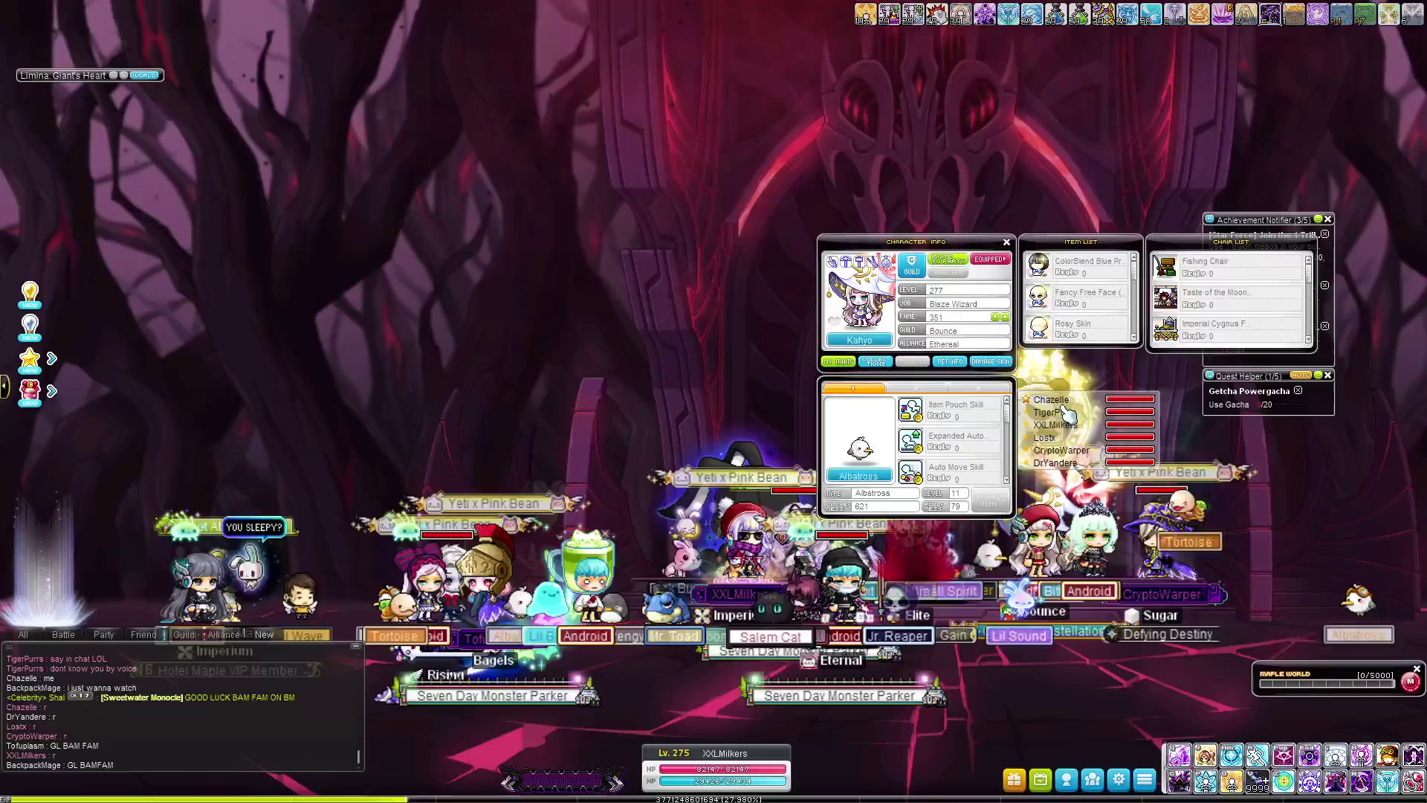
{"action": "scroll", "coordinate": [1110, 287], "scroll_direction": "down", "scroll_amount": 3}
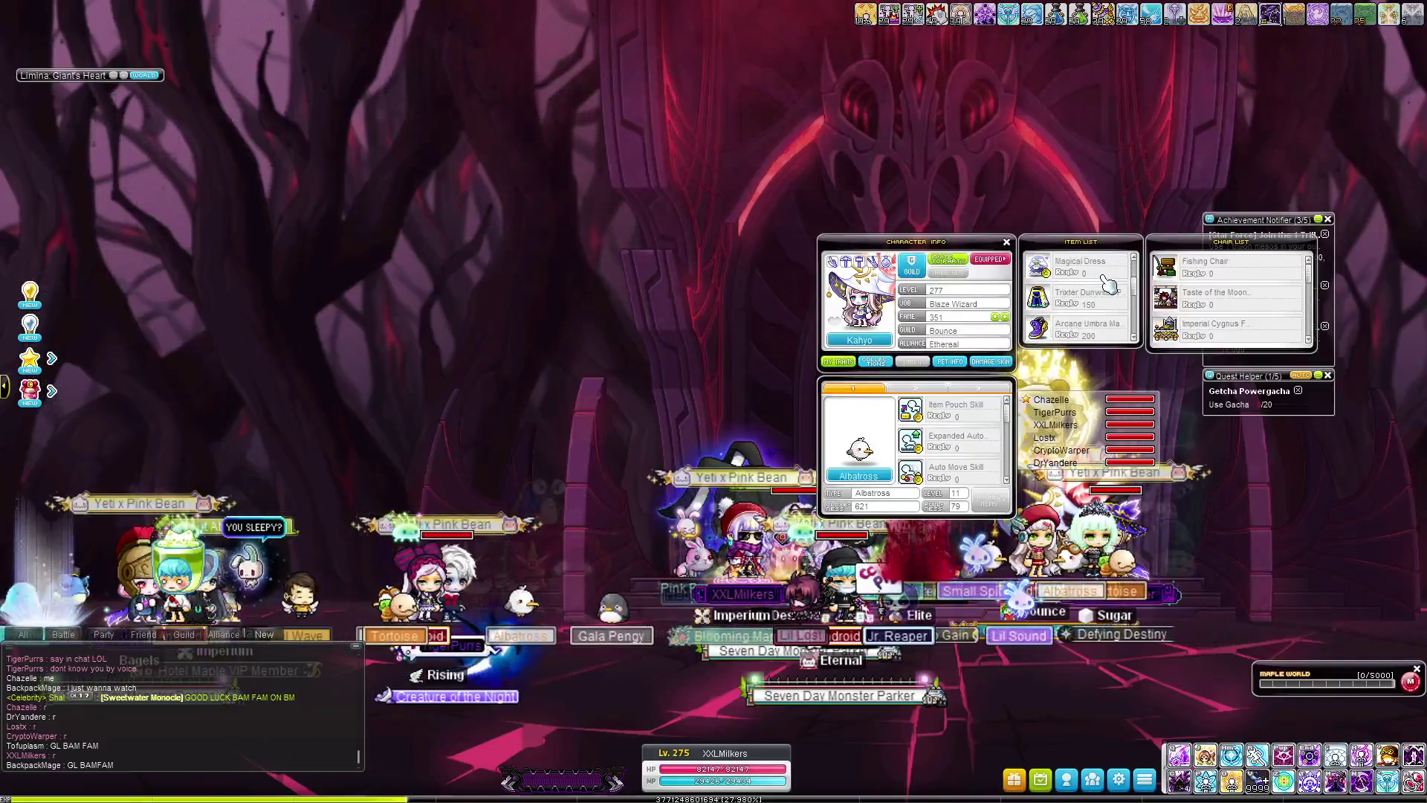
{"action": "key", "text": "Escape"}
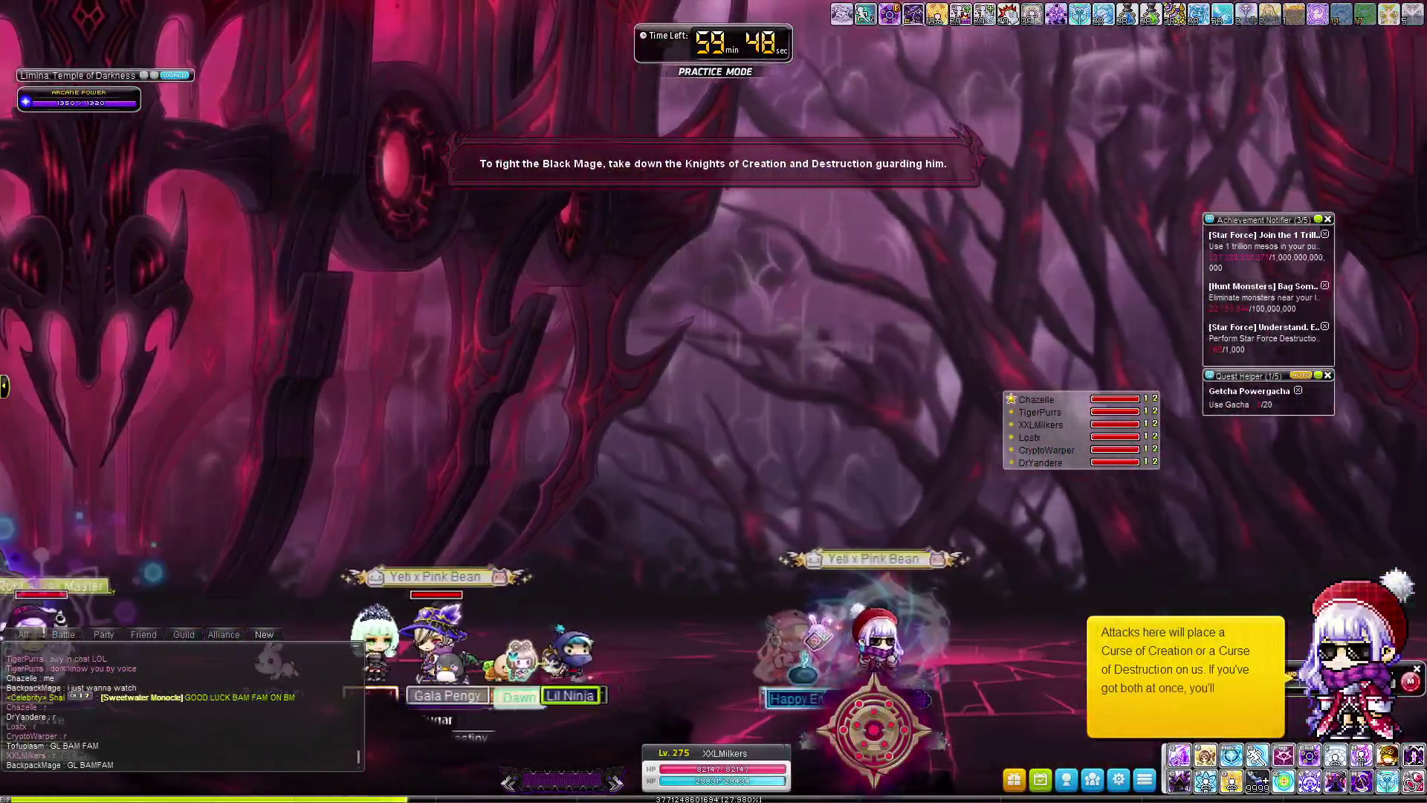
Attack through the Temple of Darkness into the Black Mage's Throne of Darkness
{"action": "key", "text": "Left"}
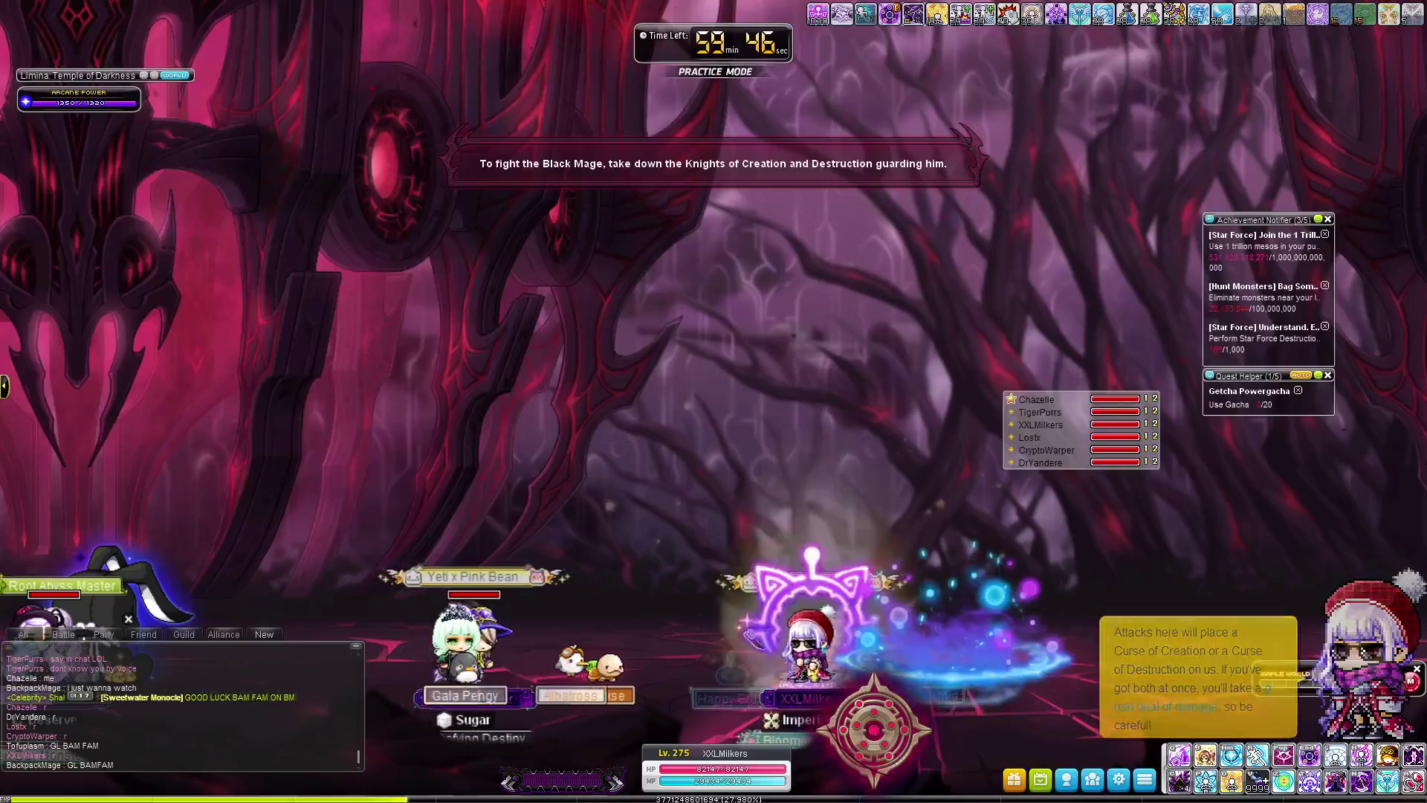
{"action": "key", "text": "Left"}
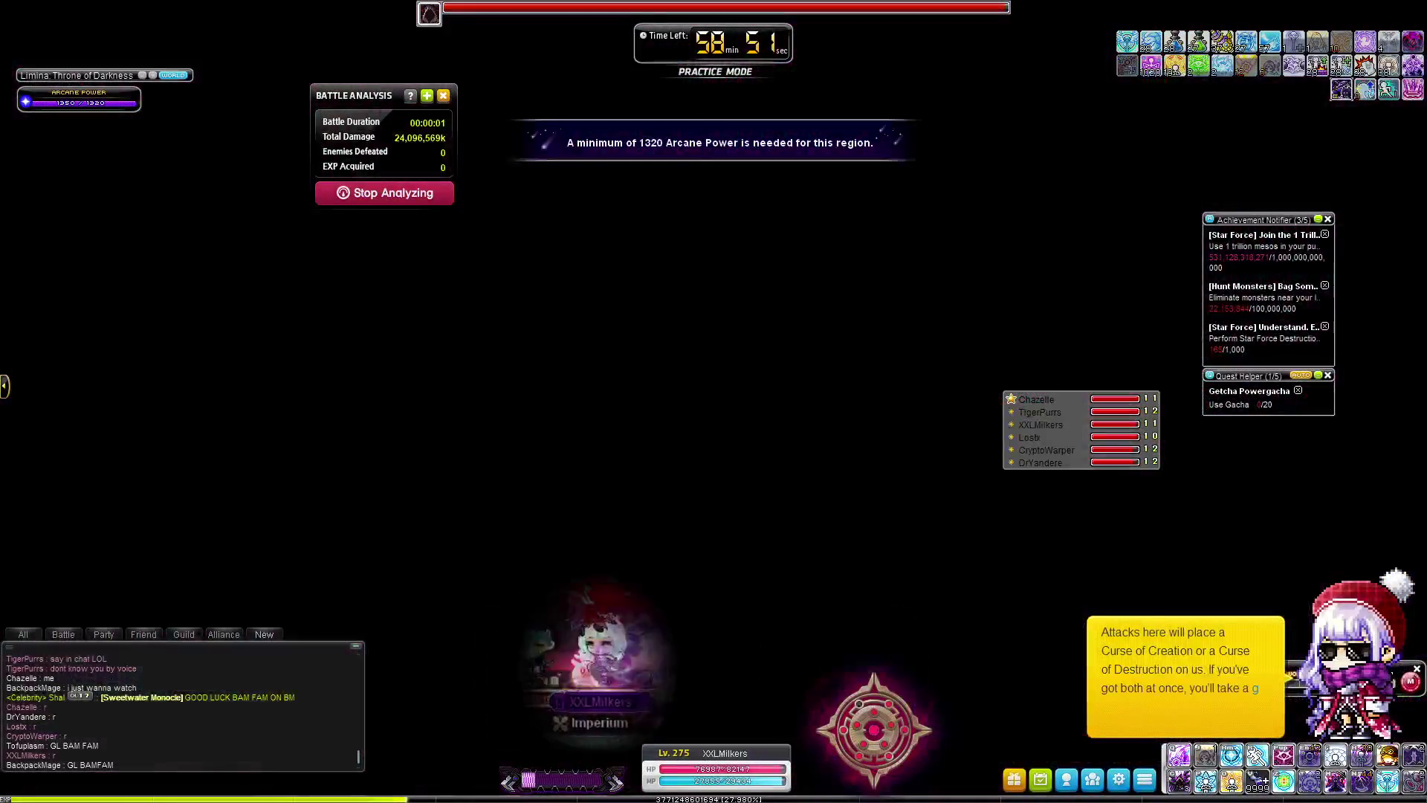
Reposition right and keep attacking the Black Mage's first phase
{"action": "key", "text": "Right"}
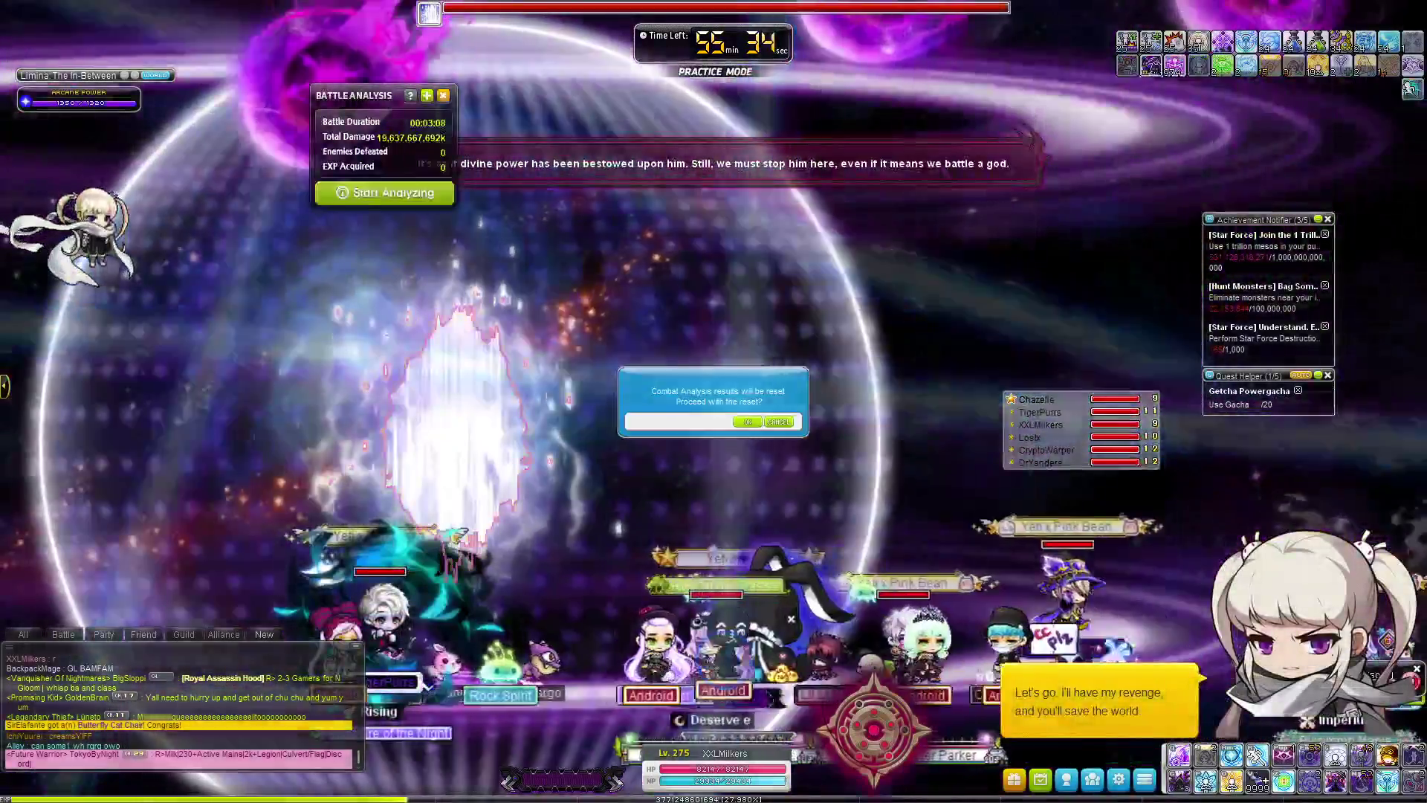
Confirm the Battle Analysis reset and attack the Black Mage's new phase while repositioning
{"action": "key", "text": "Return"}
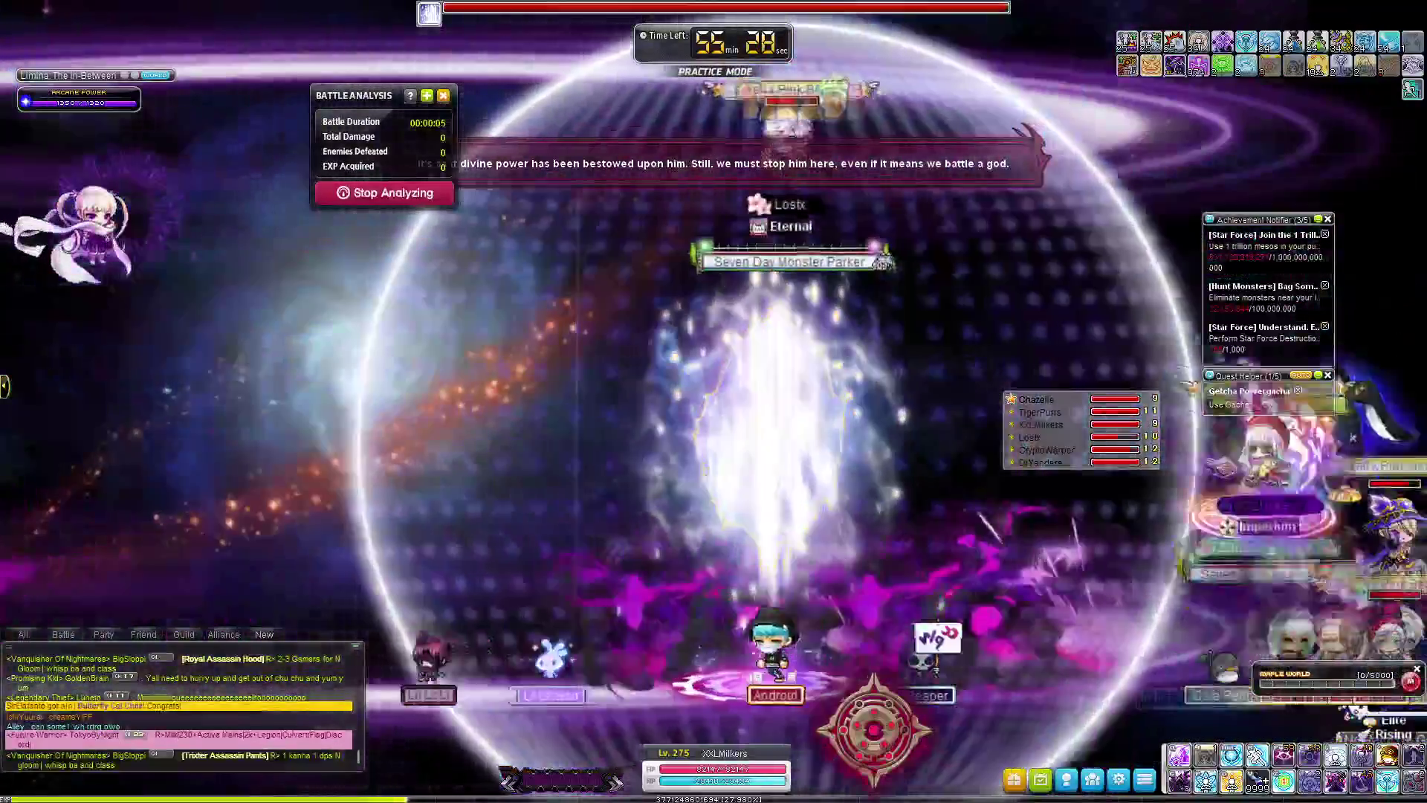
{"action": "key", "text": "Left"}
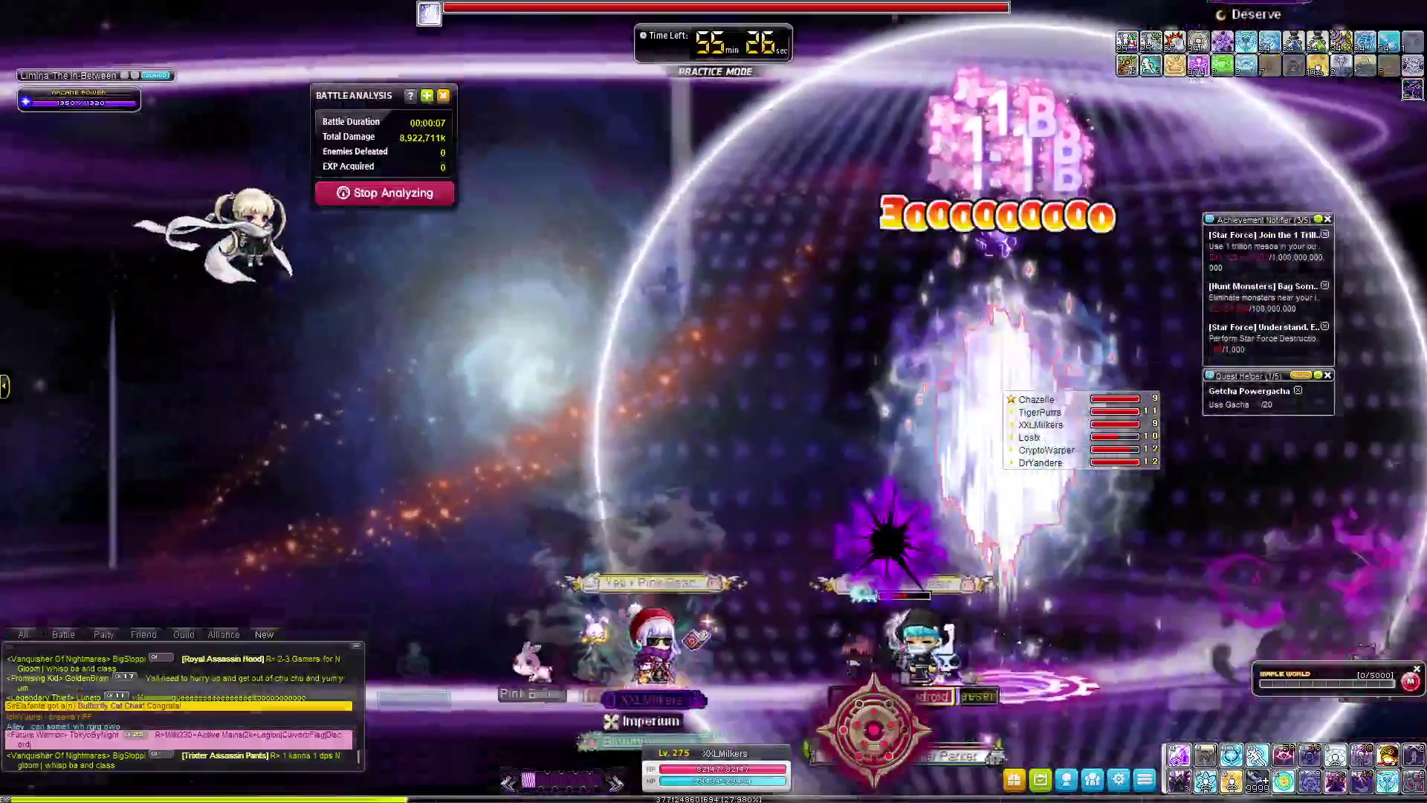
{"action": "key", "text": "Right"}
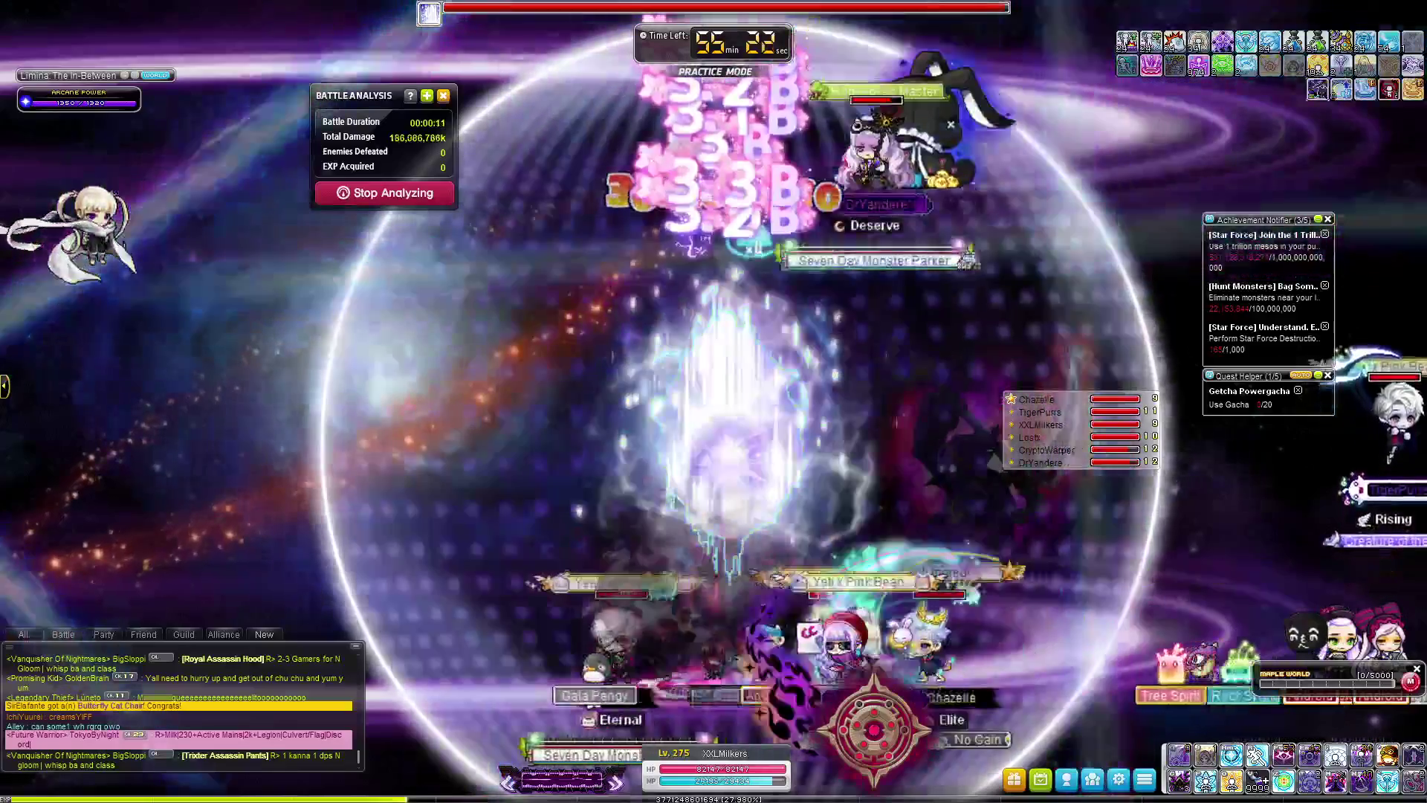
{"action": "key", "text": "Right"}
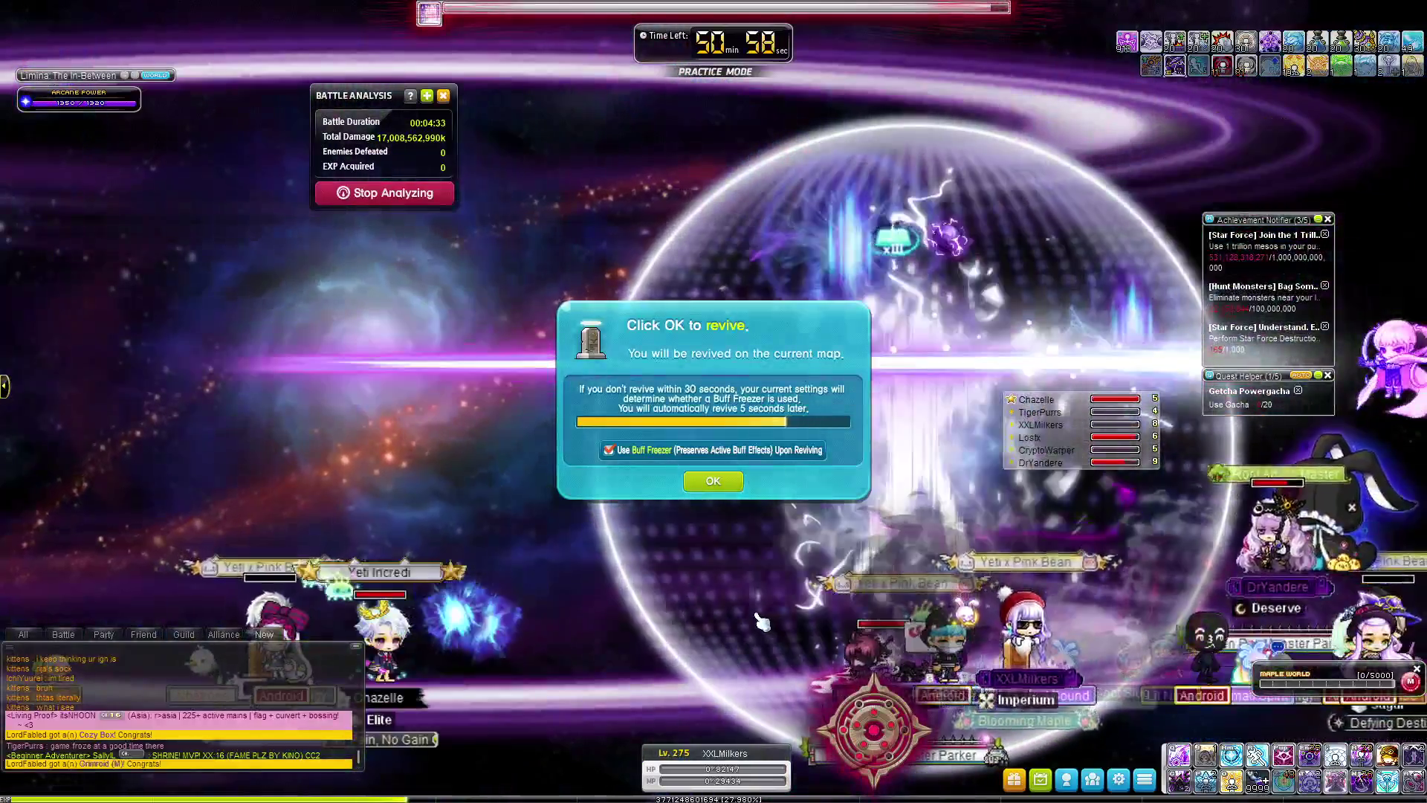
Check the inventory's equipment items, revive on the current map, and close the inventory
{"action": "key", "text": "i"}
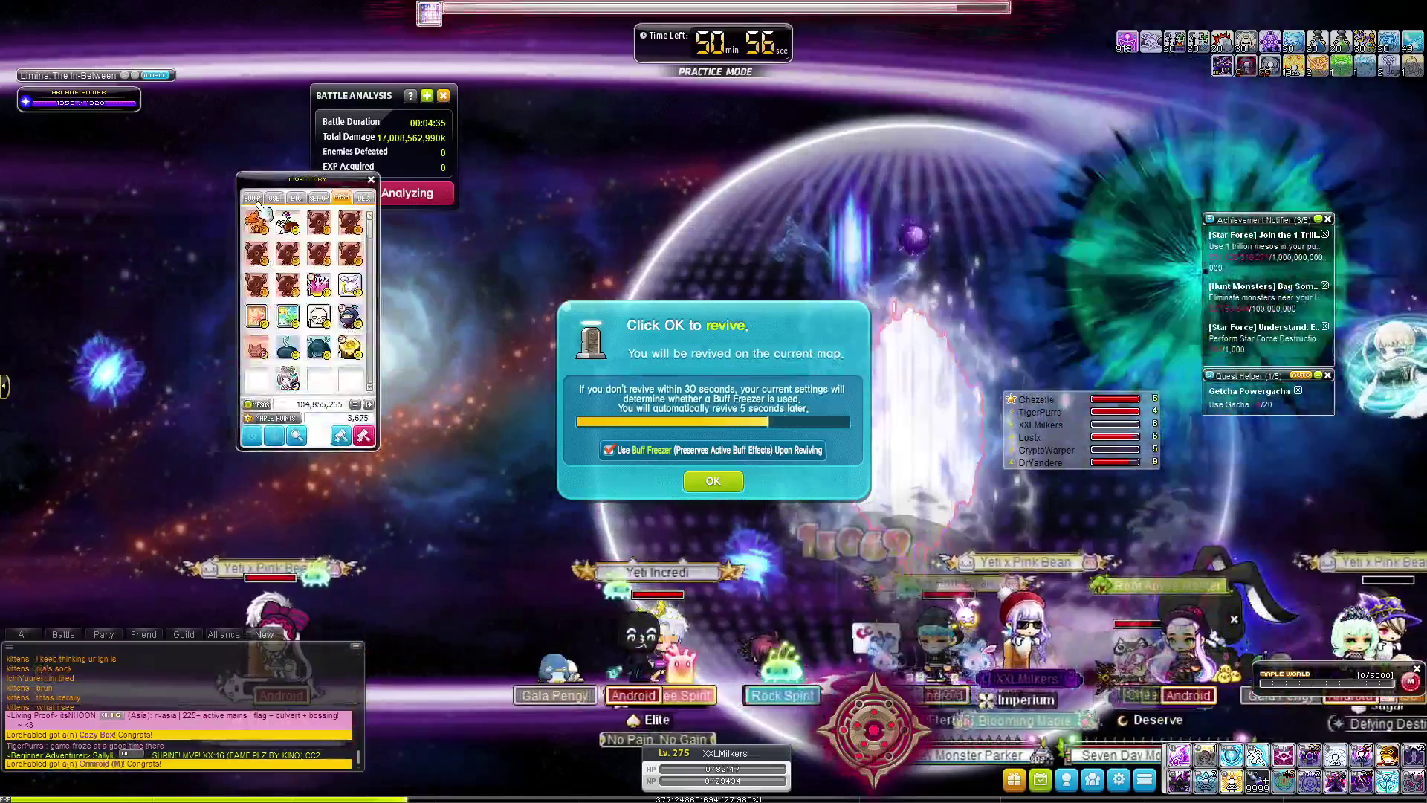
{"action": "left_click", "coordinate": [254, 198]}
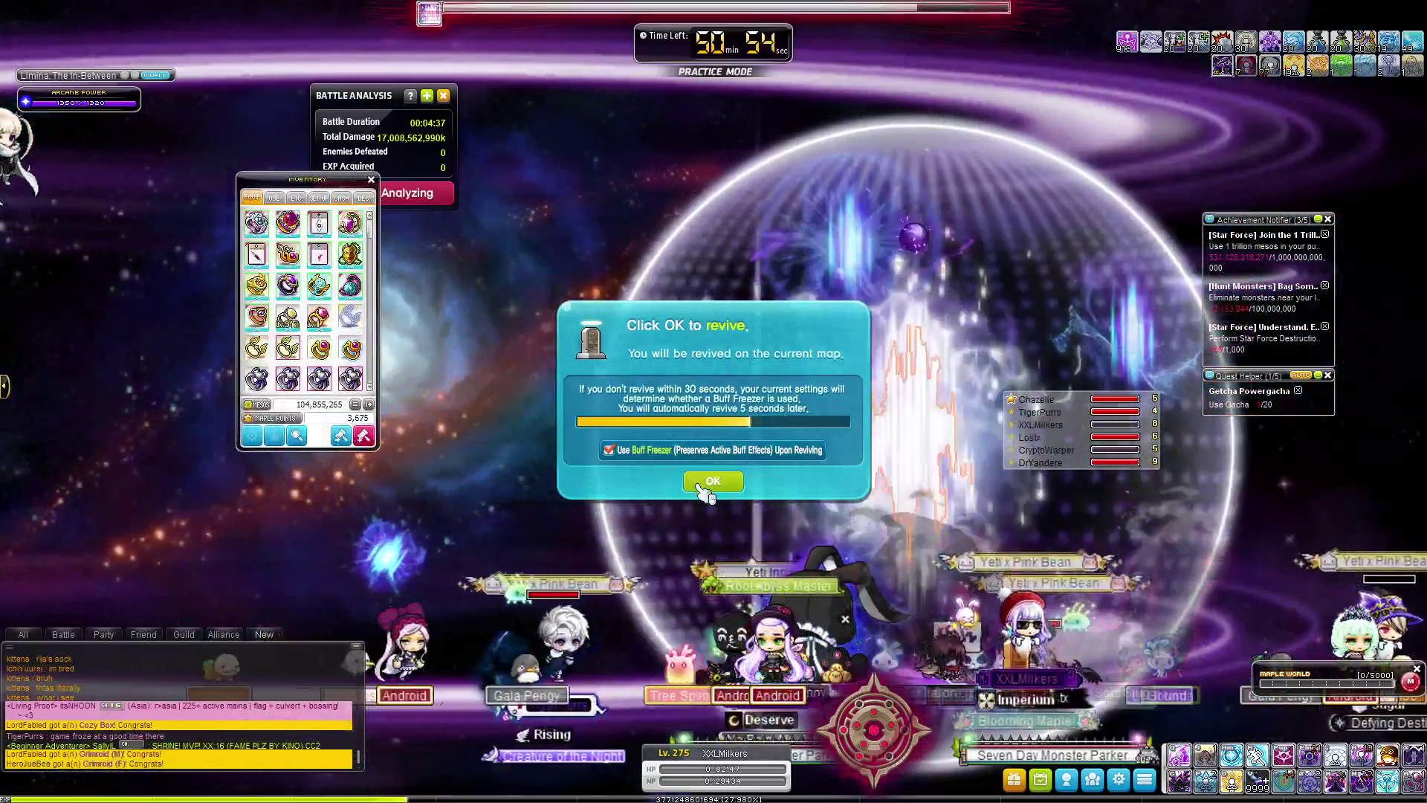
{"action": "left_click", "coordinate": [706, 482]}
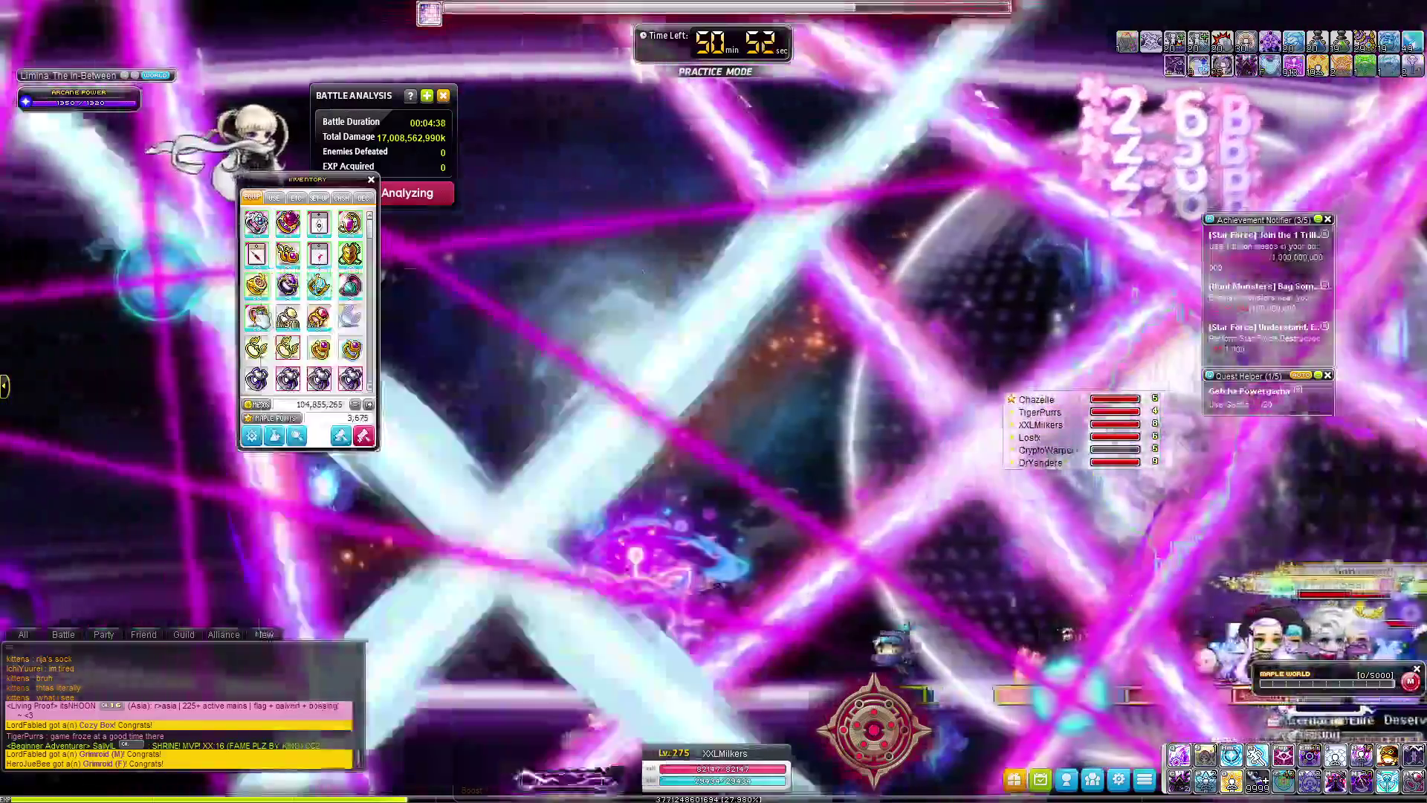
{"action": "key", "text": "i"}
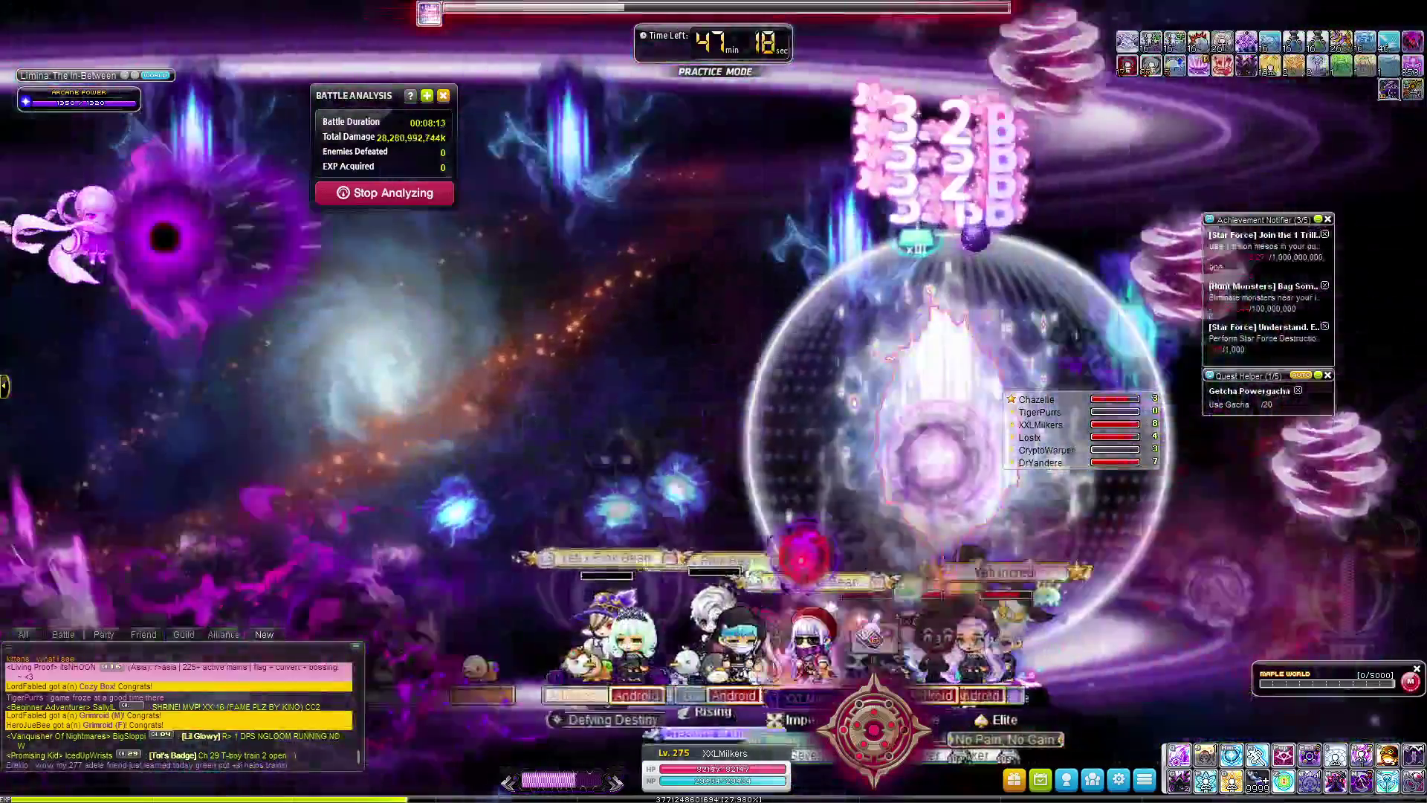
Jump and move left fighting the Black Mage, then revive on the current map after dying
{"action": "key", "text": "Up"}
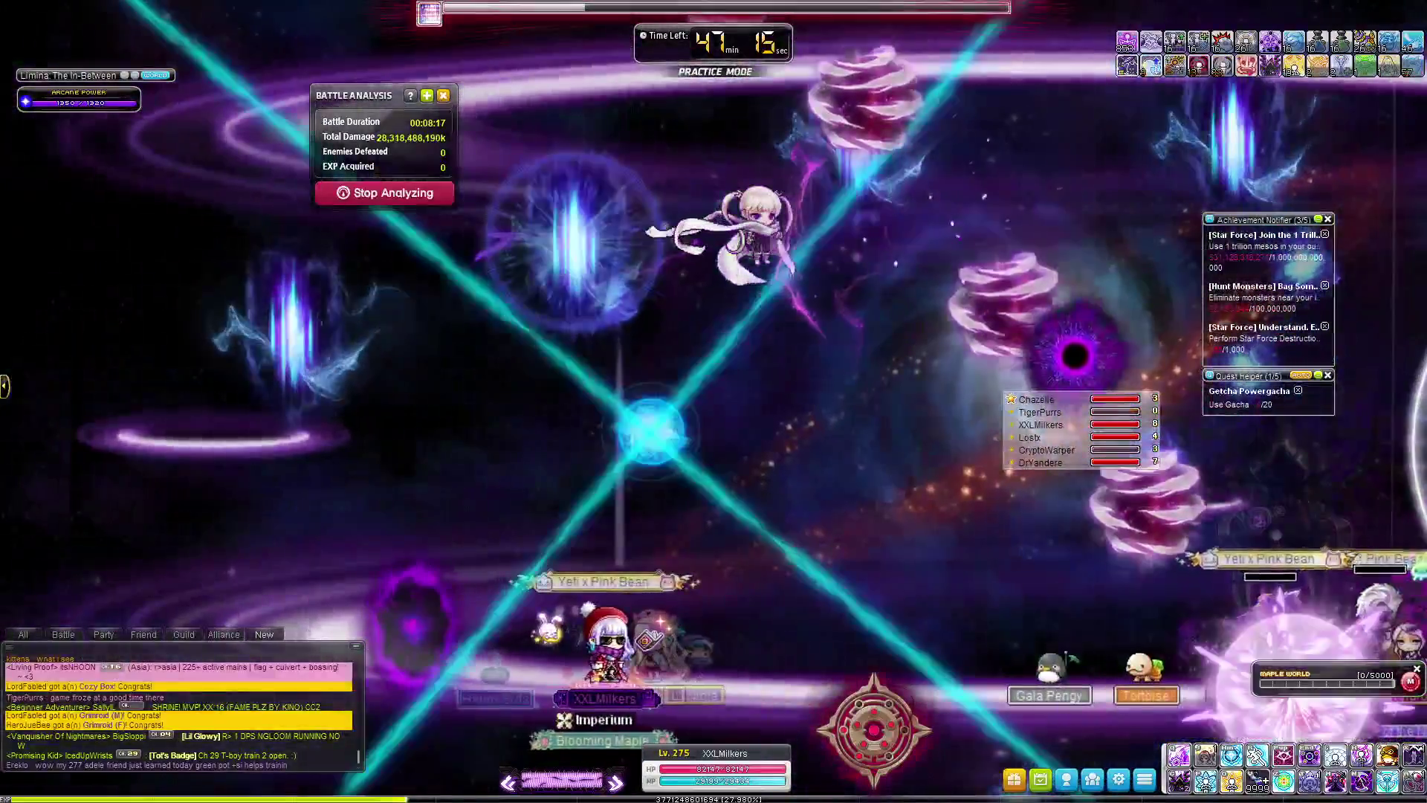
{"action": "key", "text": "Left"}
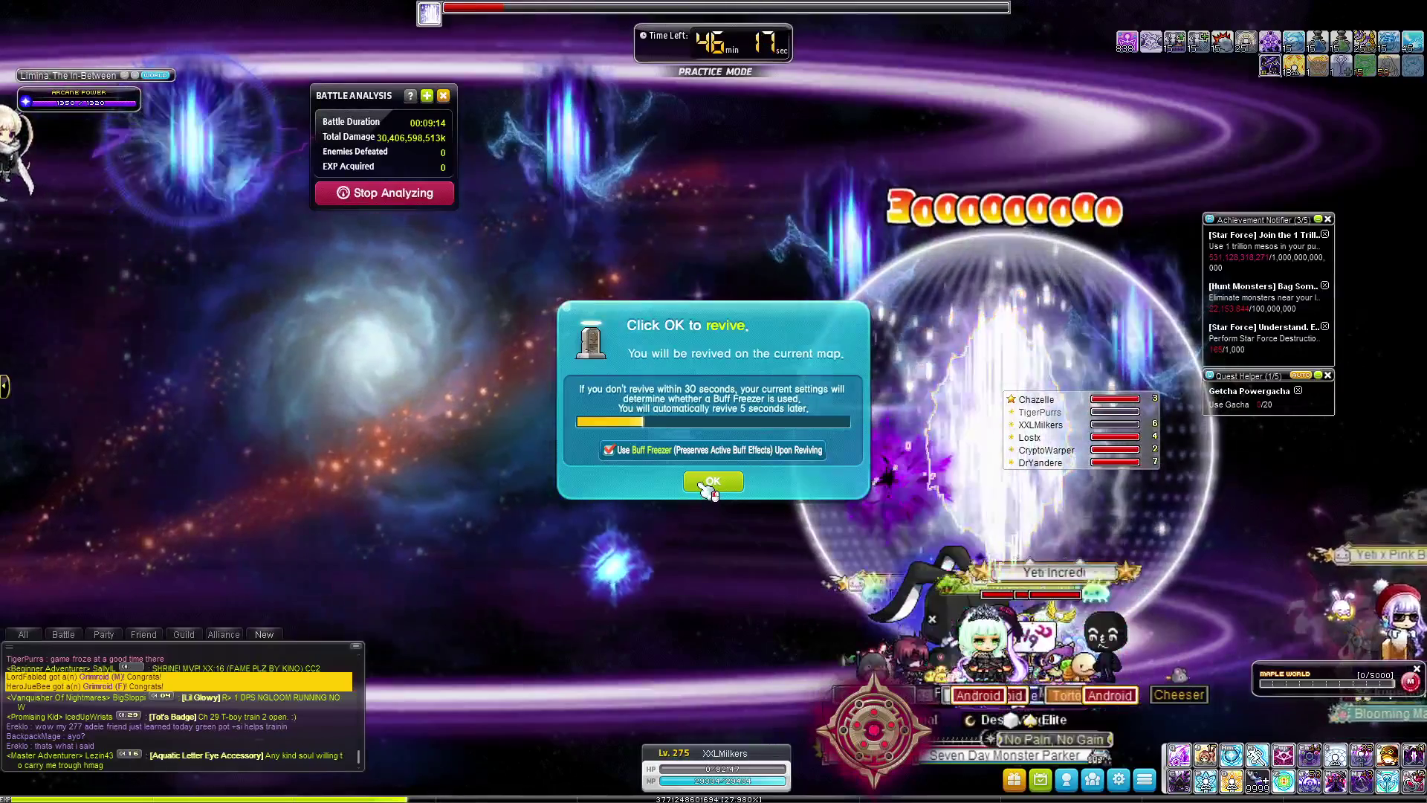
{"action": "left_click", "coordinate": [709, 485]}
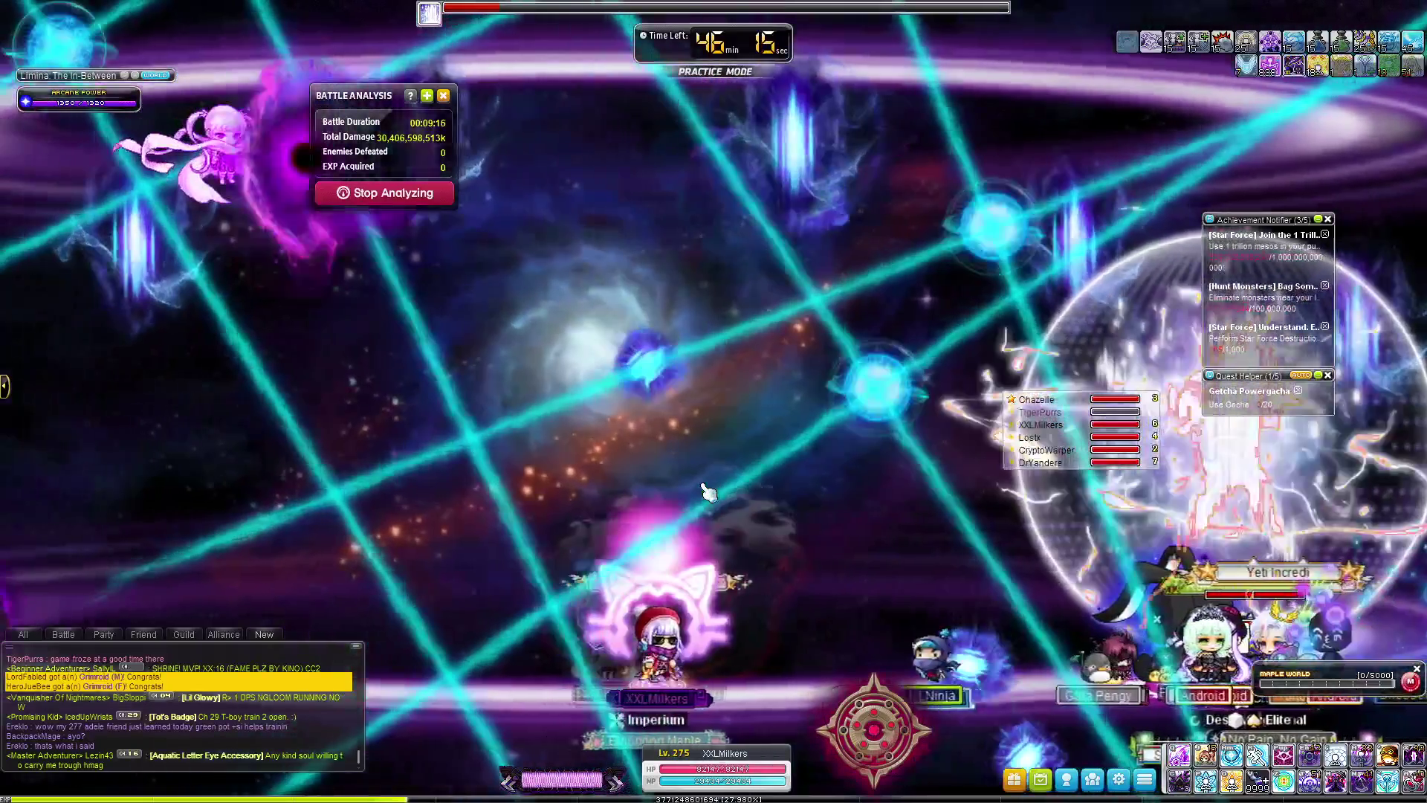
Dodge left and right under the Black Mage while attacking, then leap to the top platform
{"action": "key", "text": "Right"}
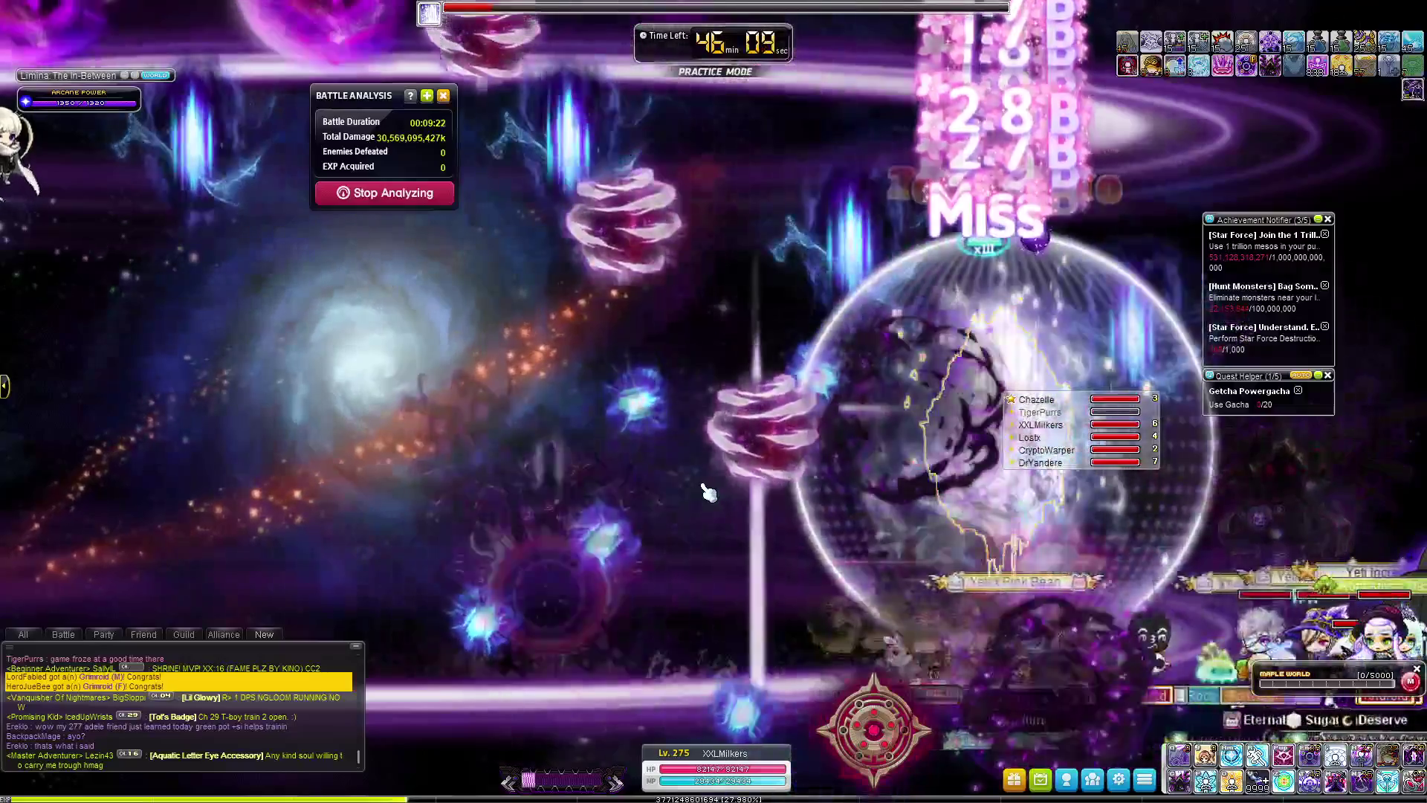
{"action": "key", "text": "Right"}
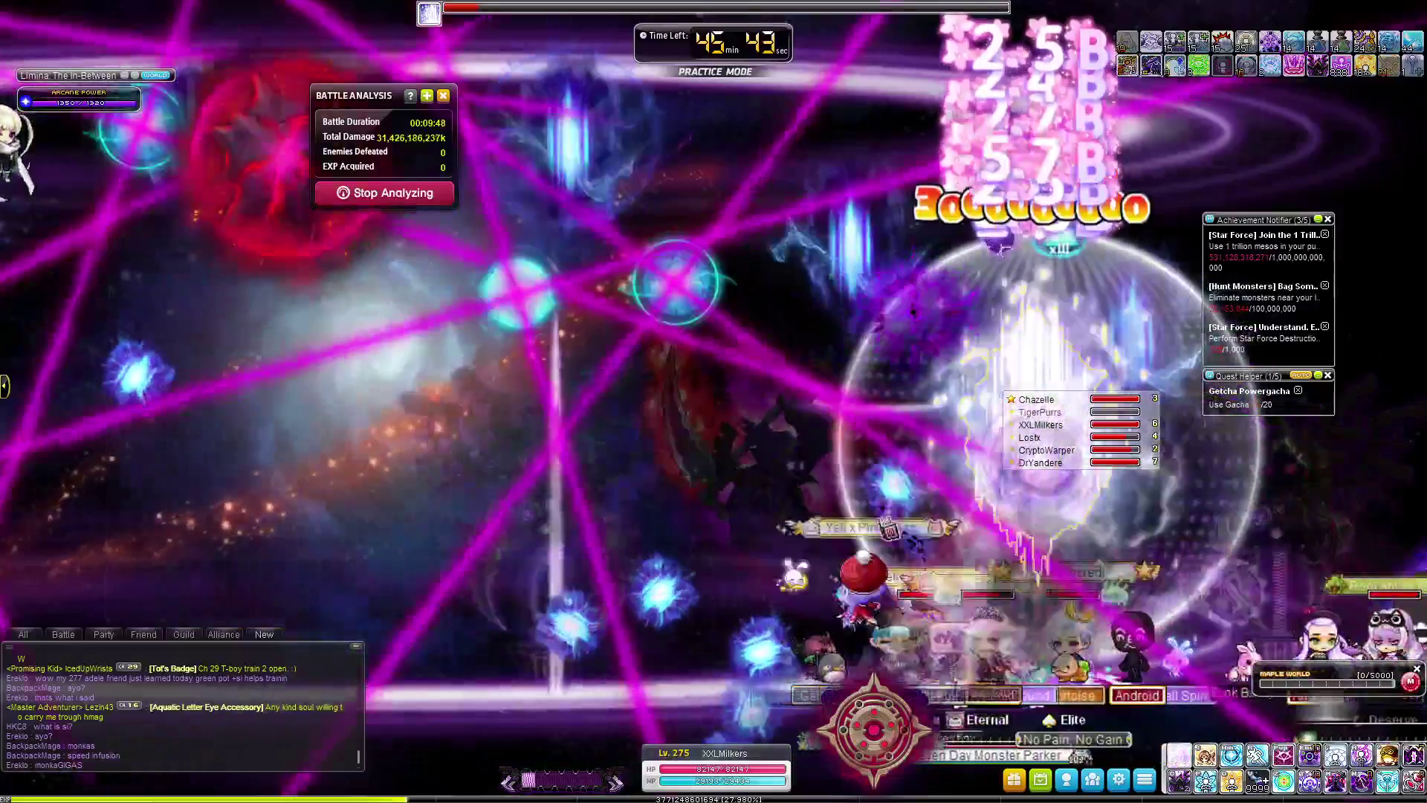
{"action": "key", "text": "Left"}
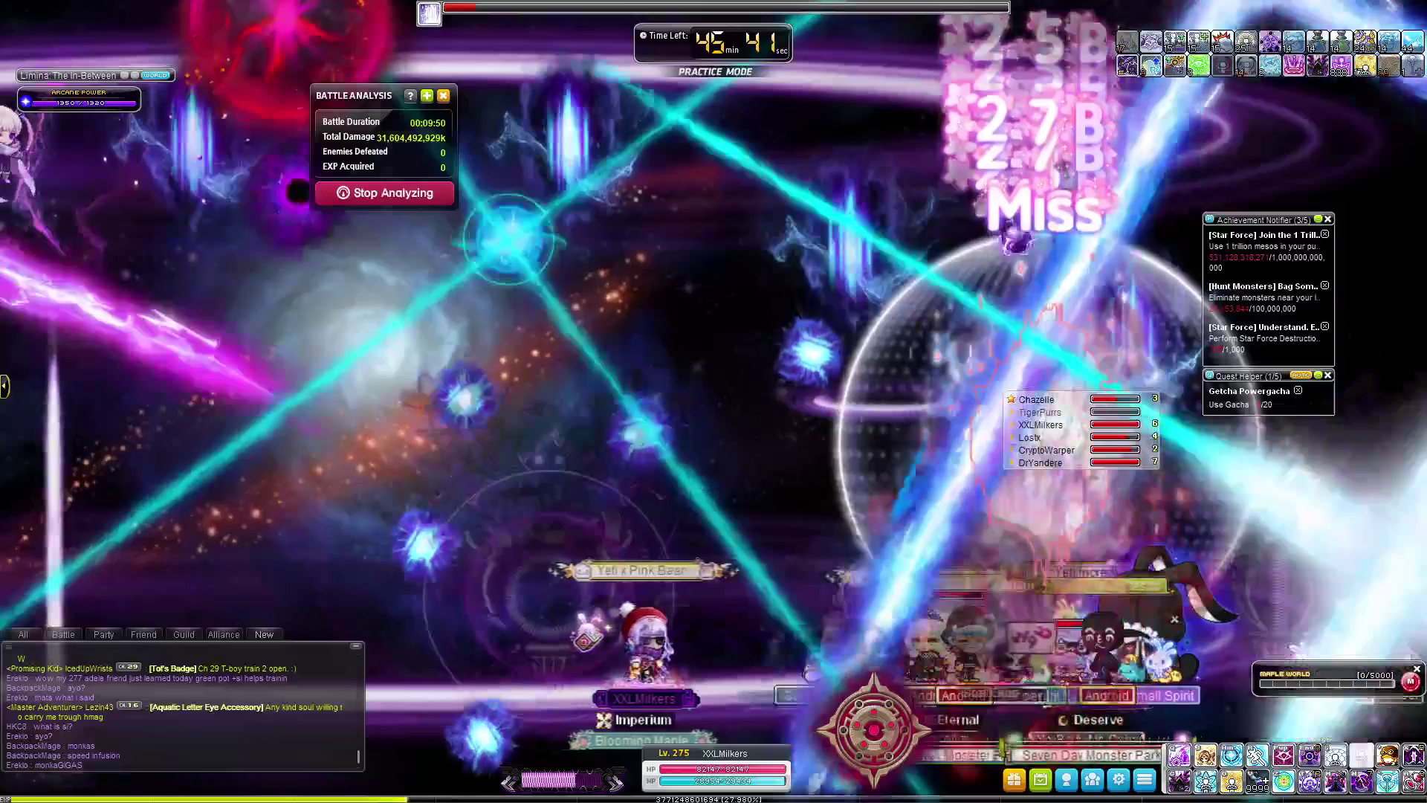
{"action": "key", "text": "Right"}
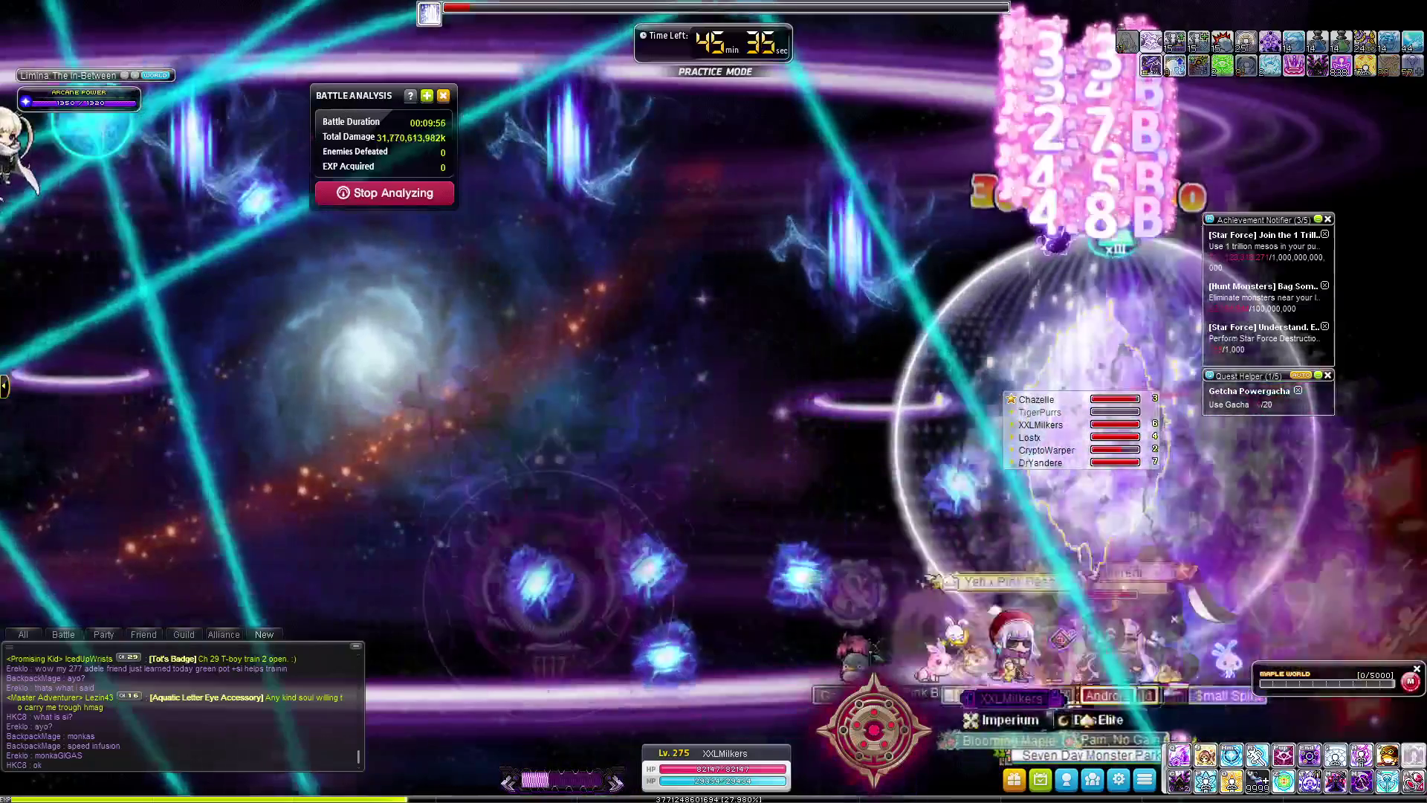
{"action": "key", "text": "Left"}
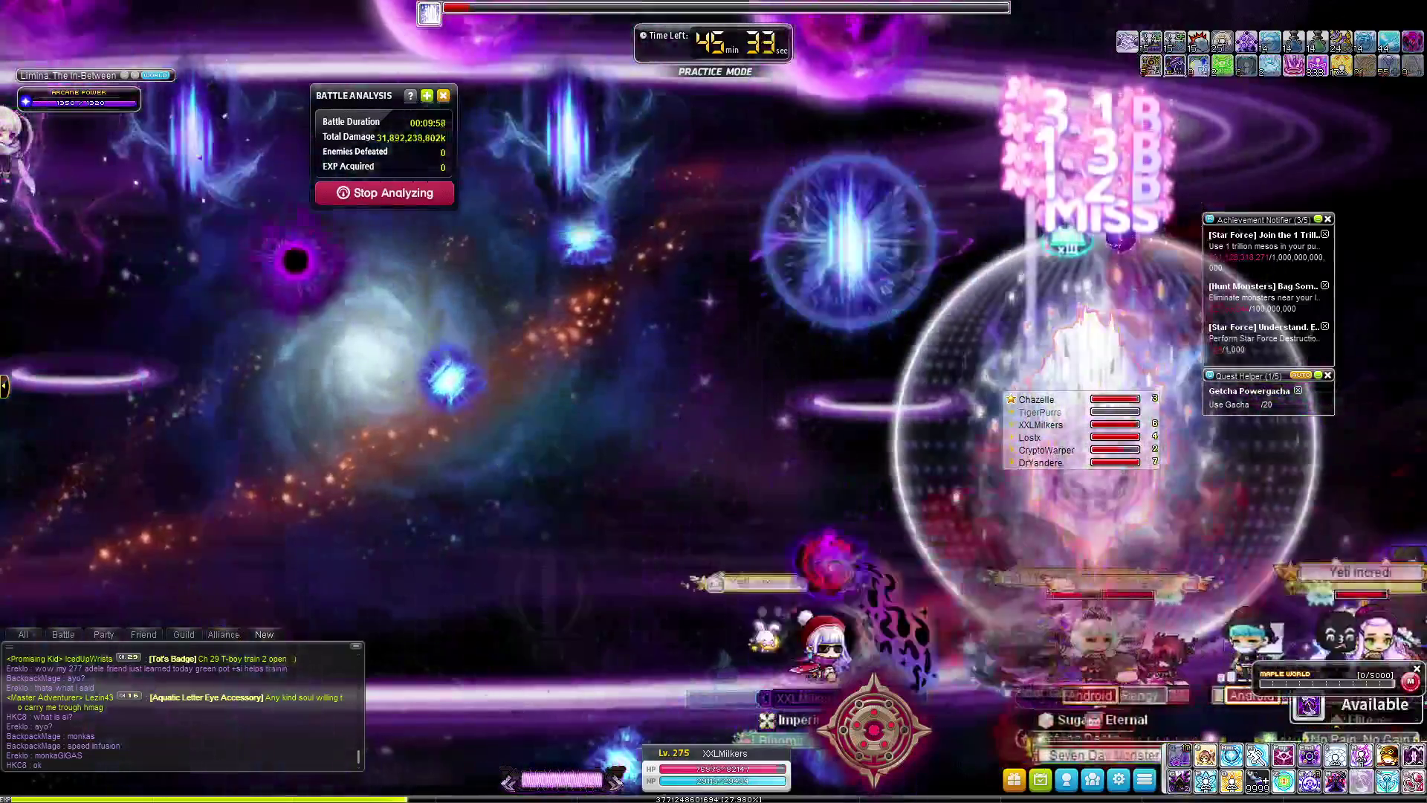
{"action": "key", "text": "Right"}
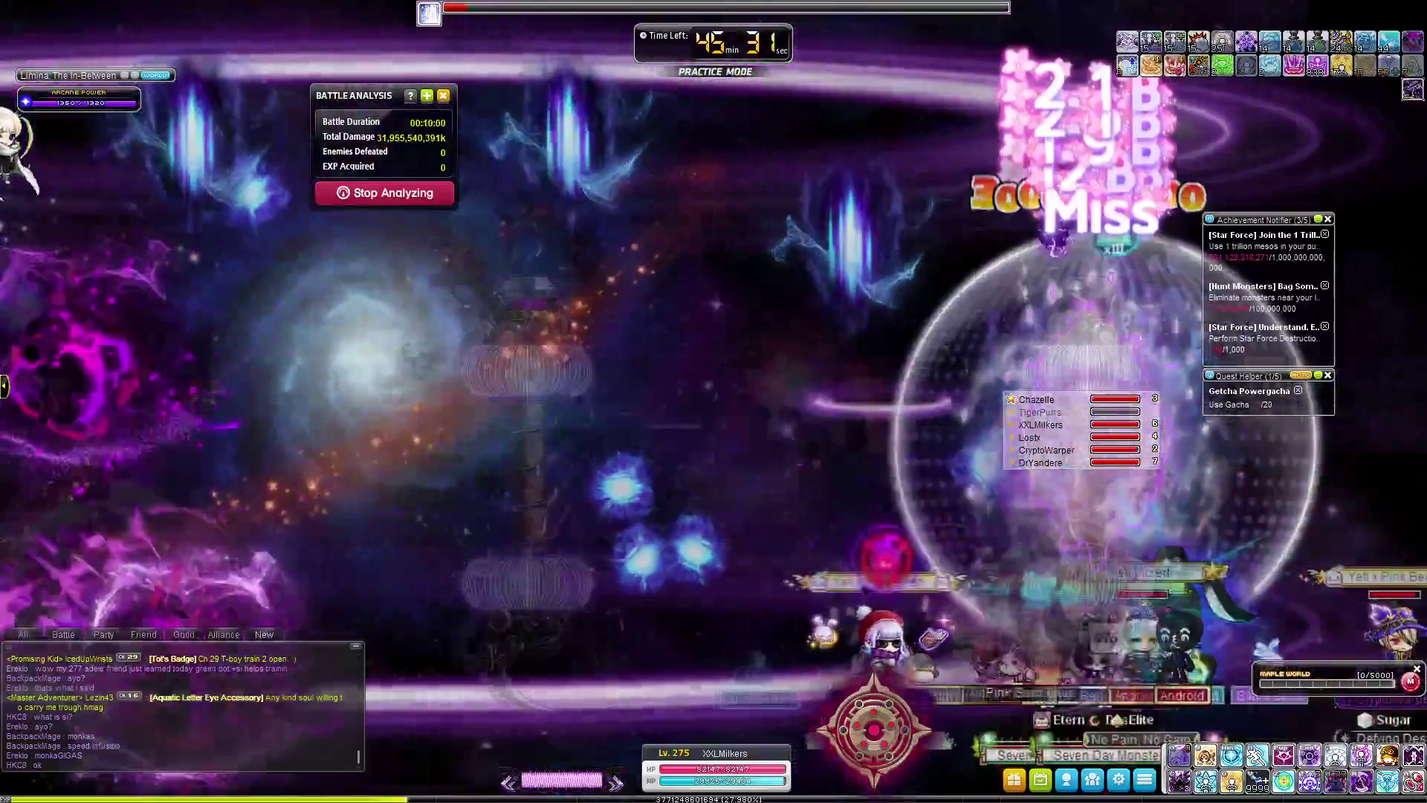
{"action": "key", "text": "Up"}
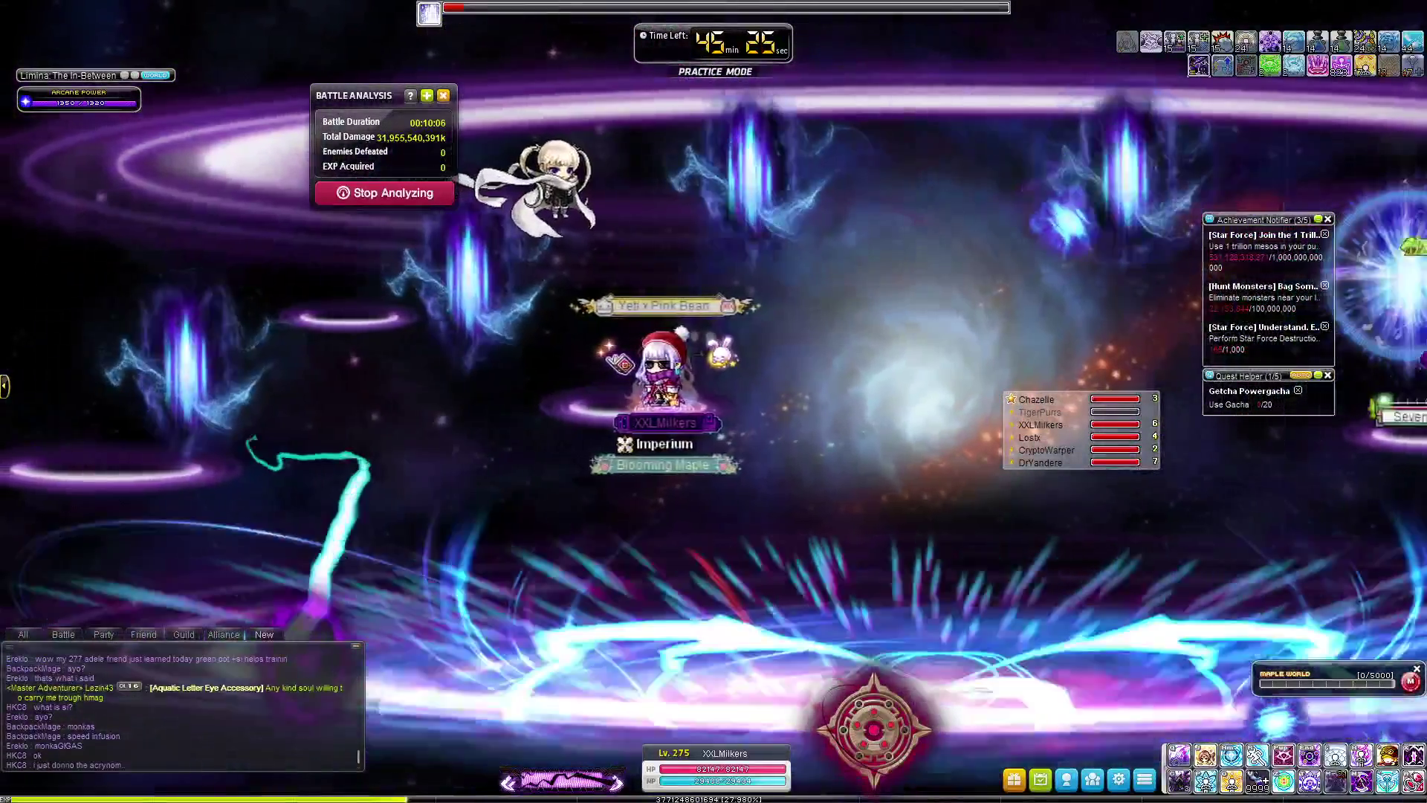
Fly up and right while attacking to drive the Black Mage into his next phase
{"action": "key", "text": "Up"}
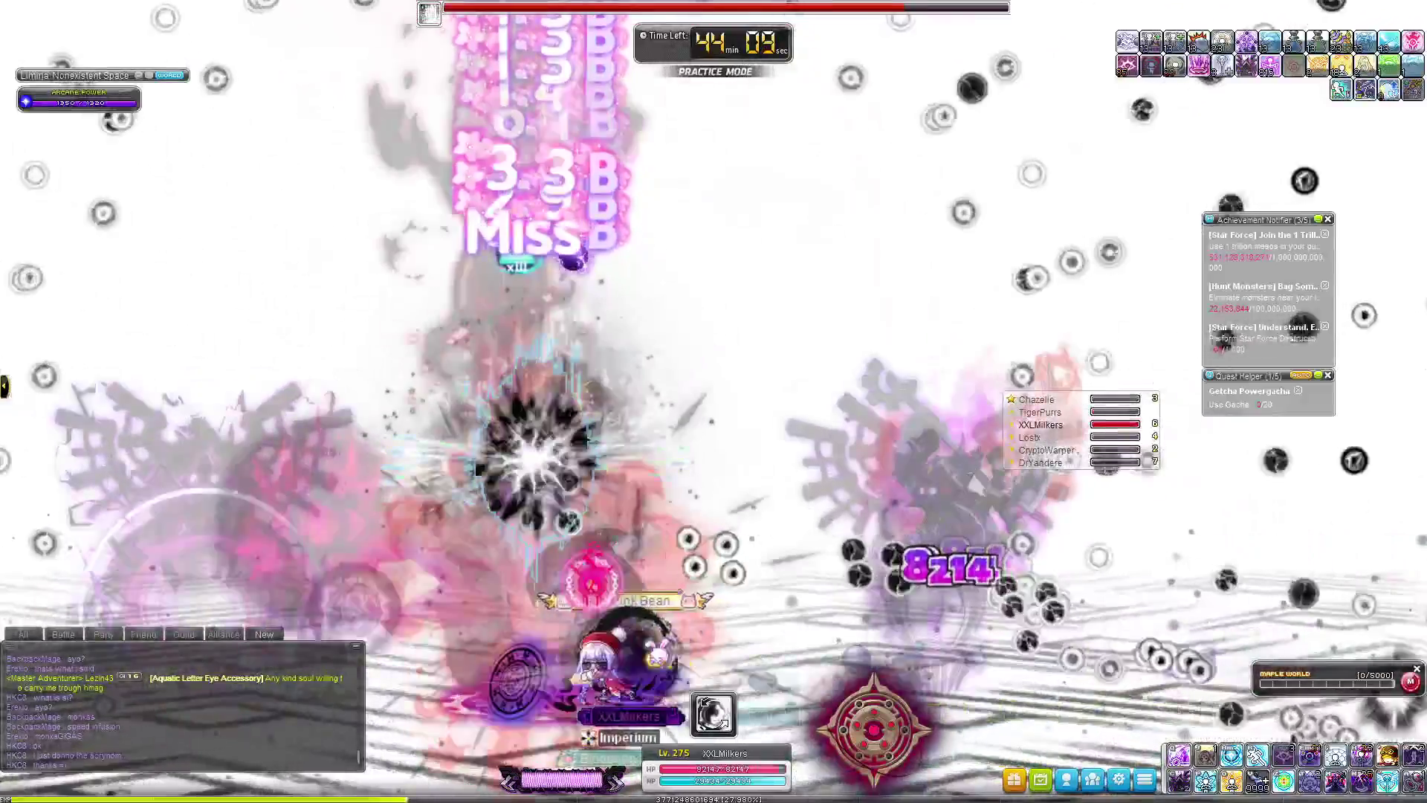
Reset Battle Analysis with F1 and fight until the Battle Mage falls near 4.8 trillion damage
{"action": "key", "text": "F1"}
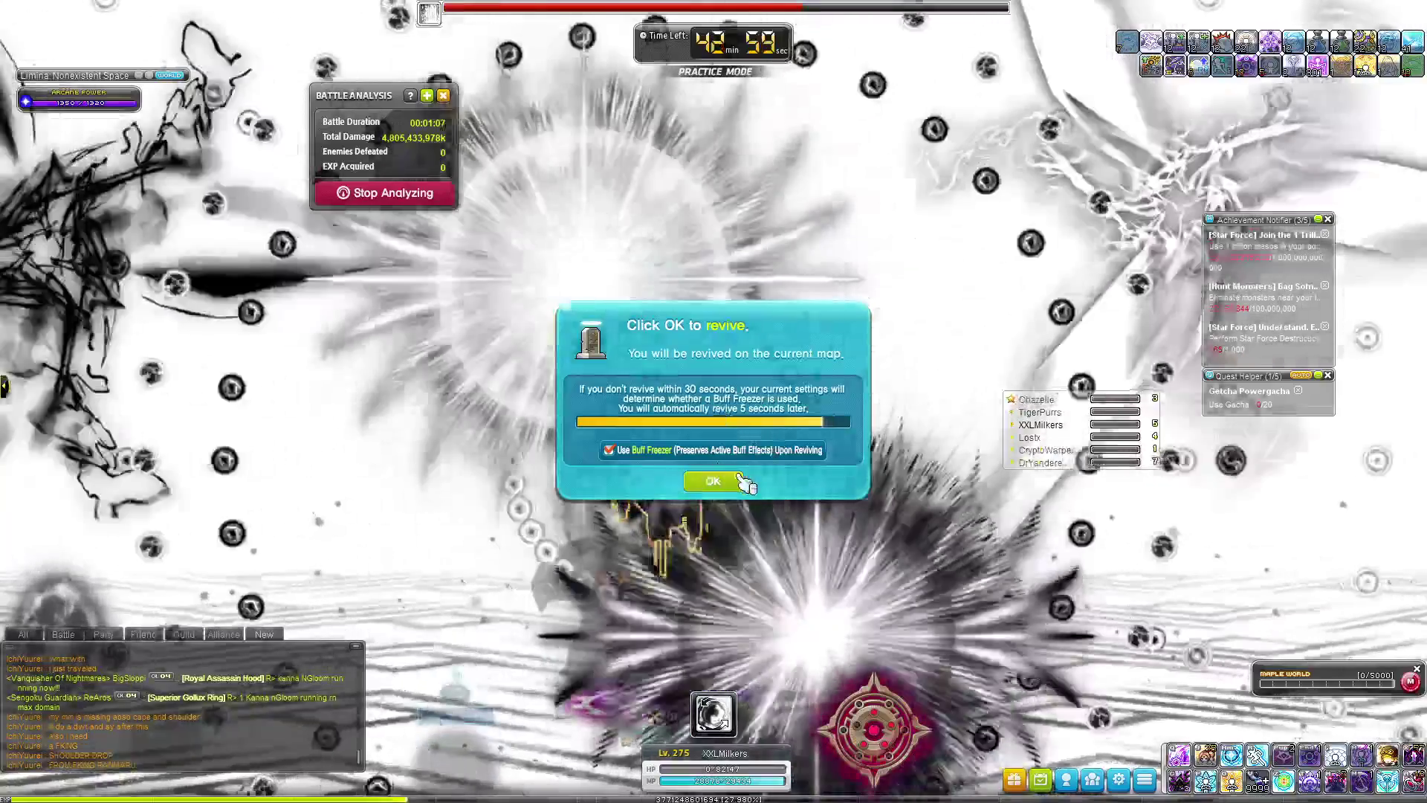
Revive on the current map and resume attacking the Black Mage in the purple arena
{"action": "left_click", "coordinate": [738, 480]}
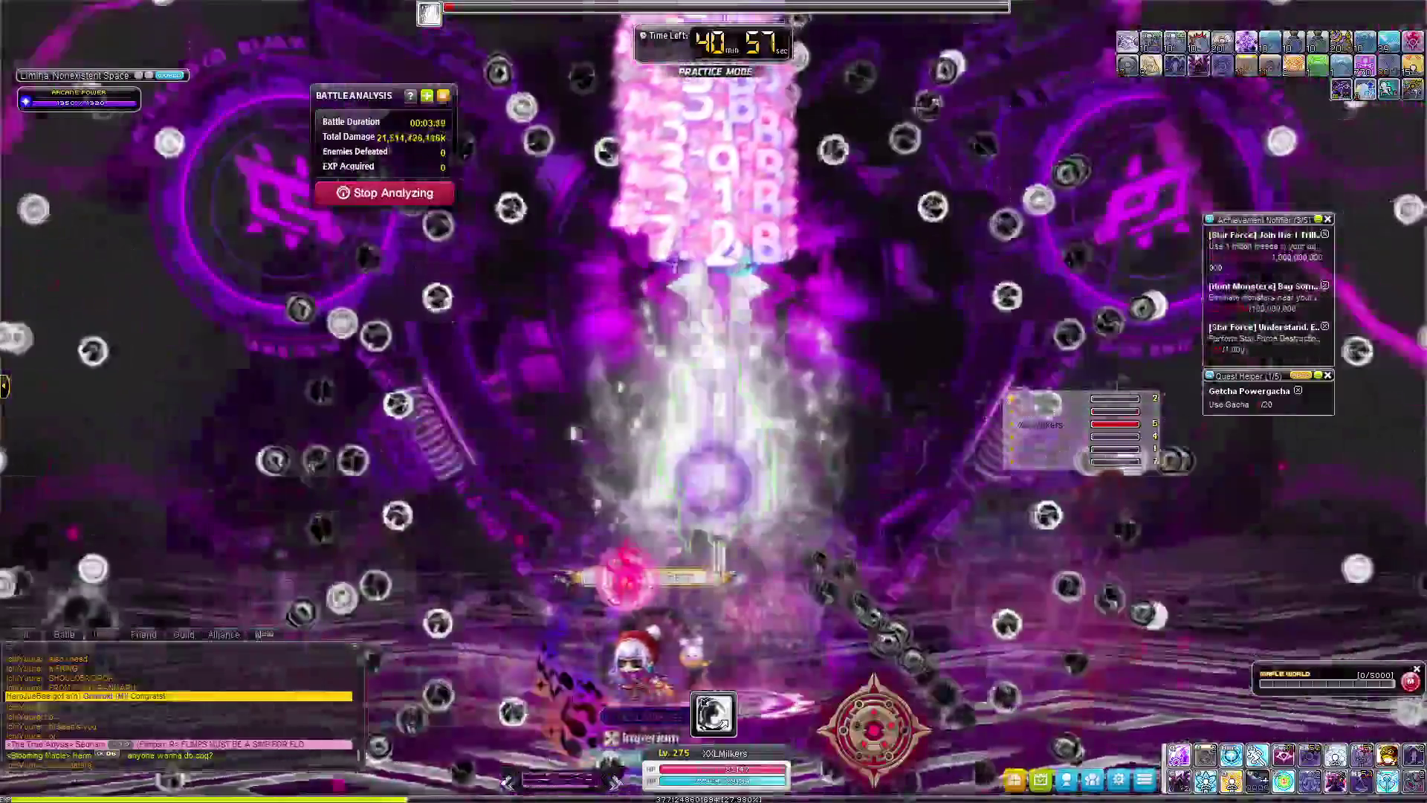
Defeat the Black Mage, ending practice mode with about 22.07 trillion damage recorded
{"action": "key", "text": "Right"}
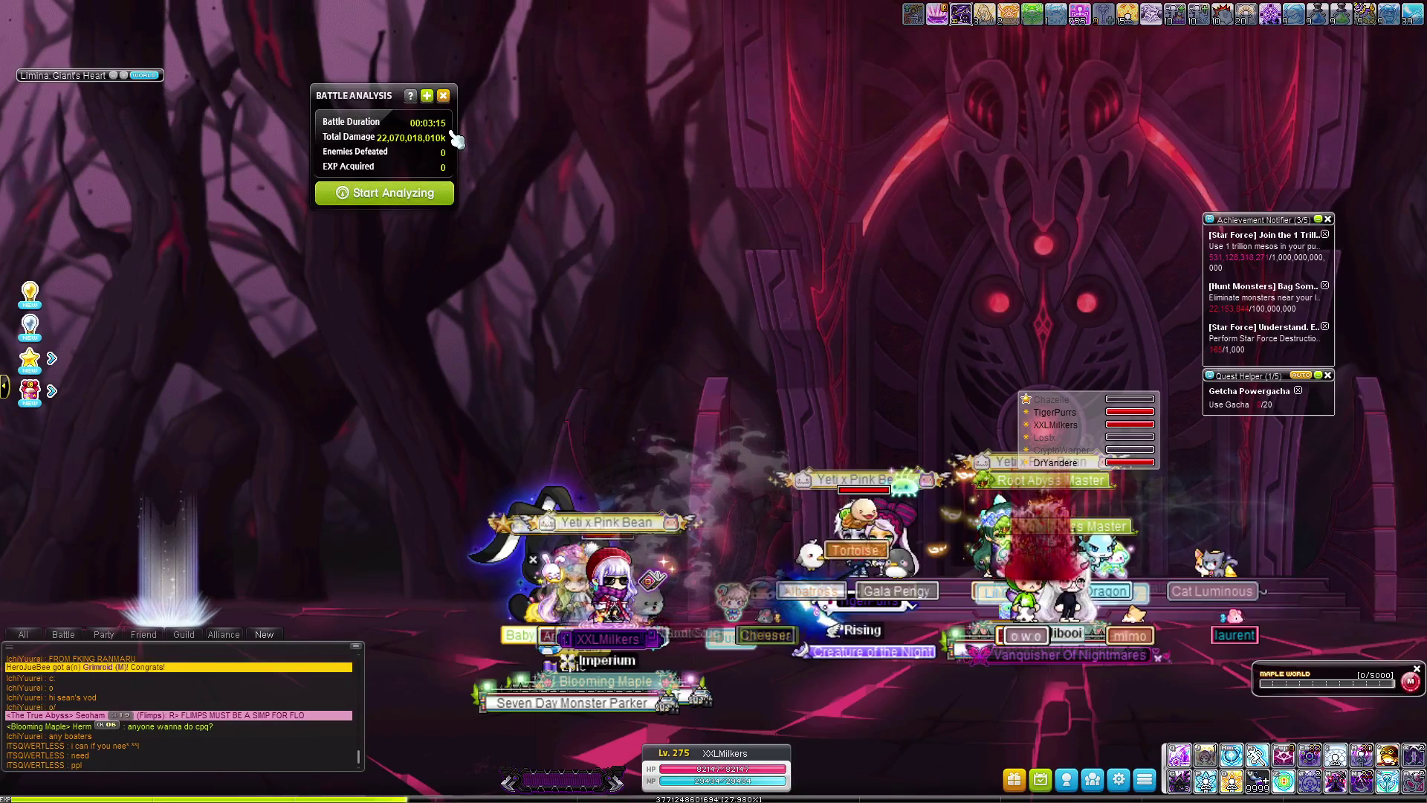
Dismiss the battle analysis results and review the Battle Mage's stat panels
{"action": "key", "text": "Escape"}
{"action": "key", "text": "s"}
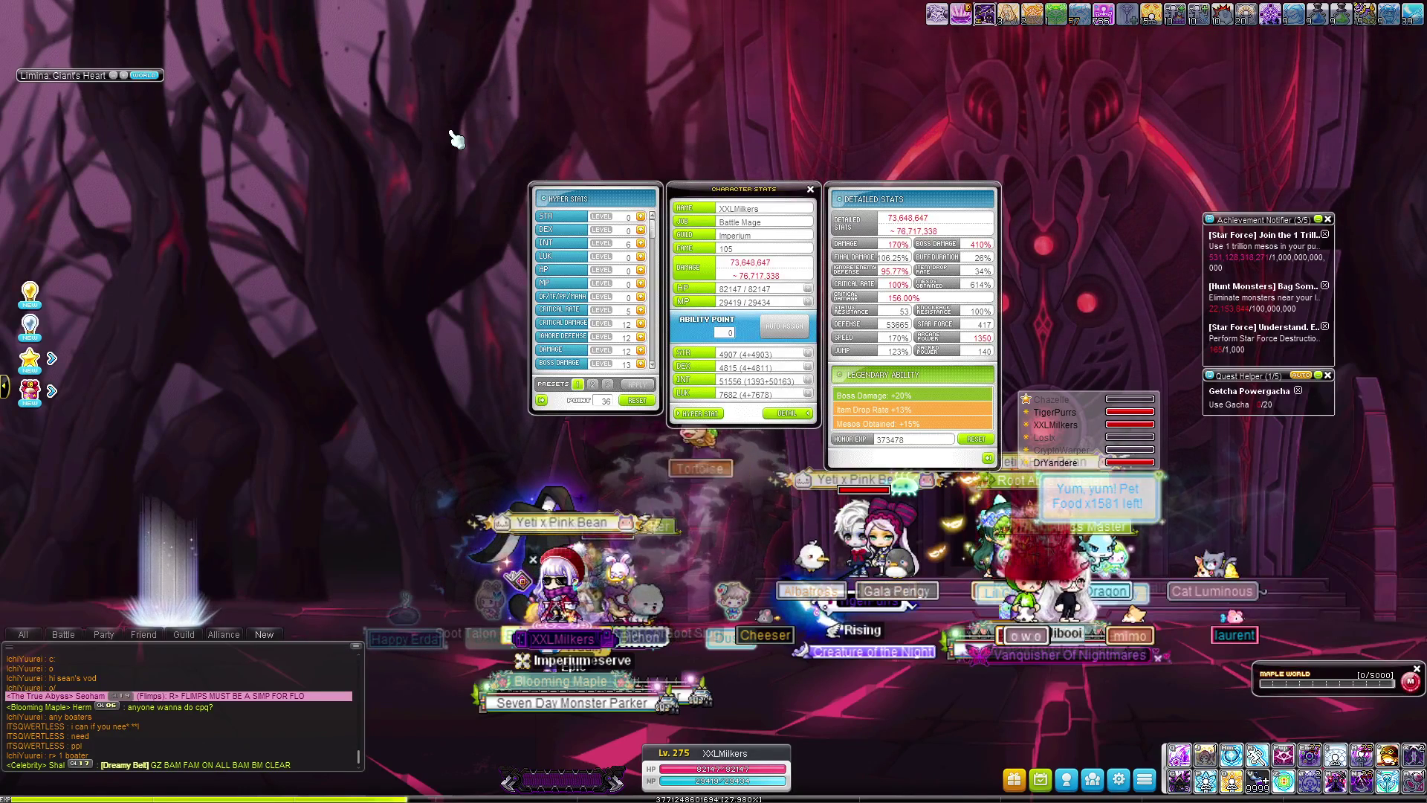
{"action": "key", "text": "s"}
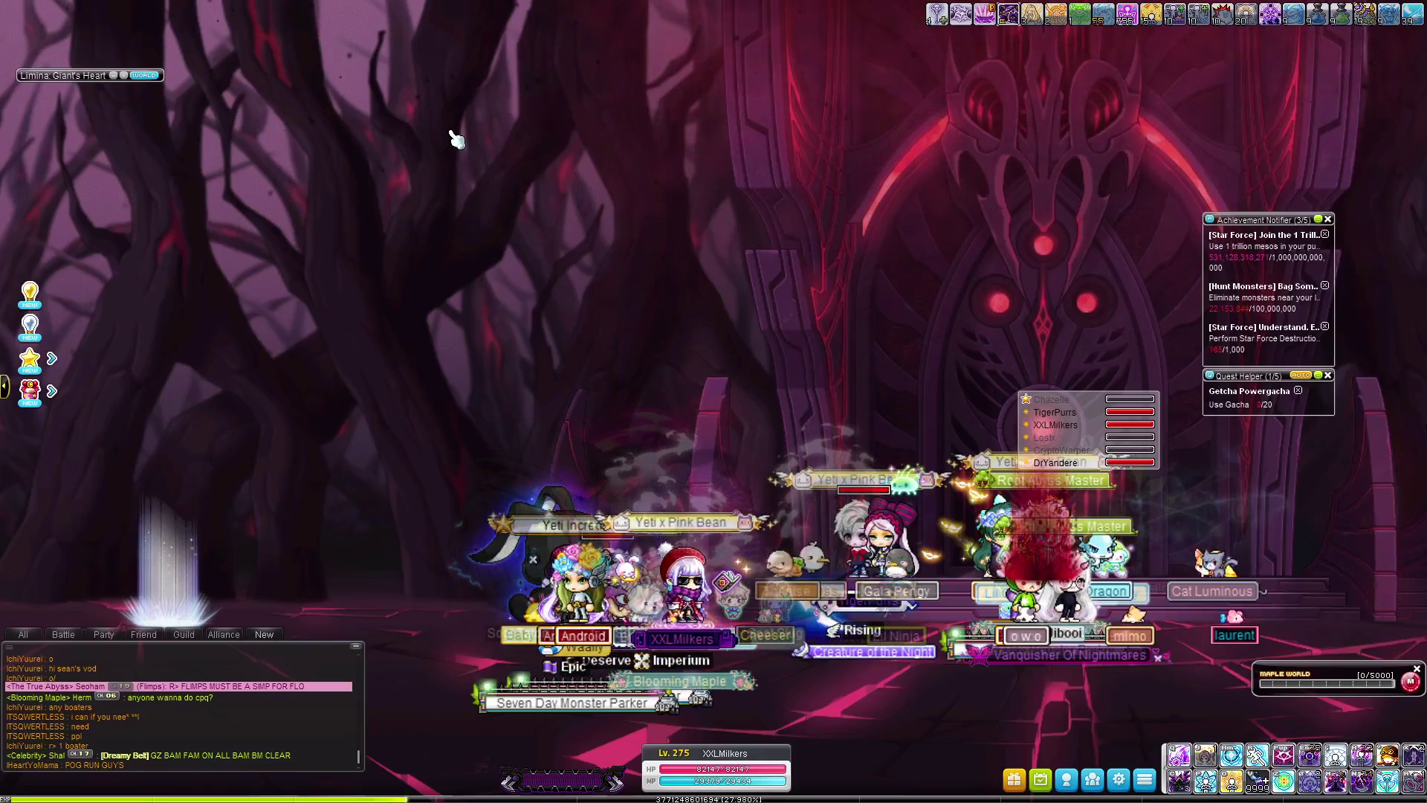
Shift position at the boss entrance and open the inventory to browse equipment
{"action": "key", "text": "Left"}
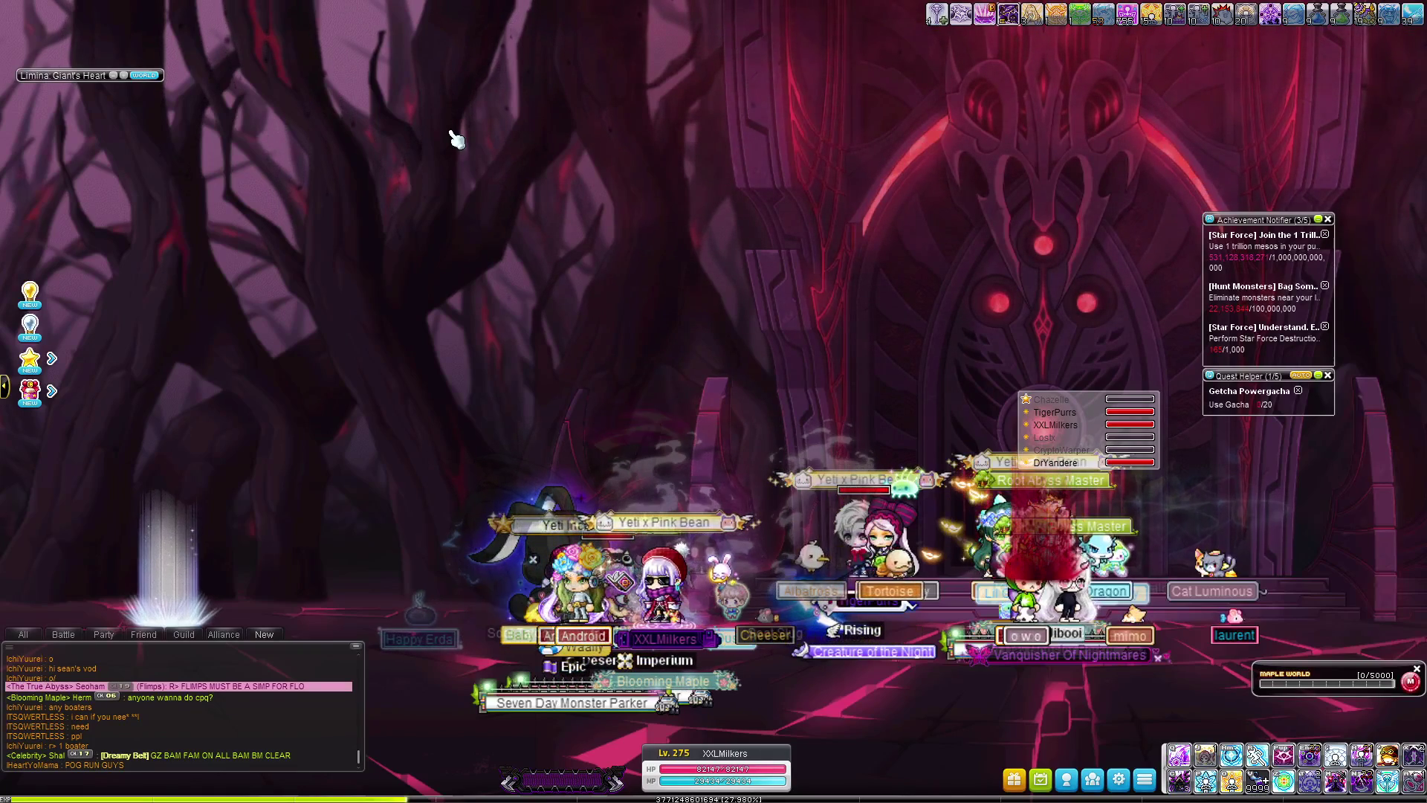
{"action": "key", "text": "Right"}
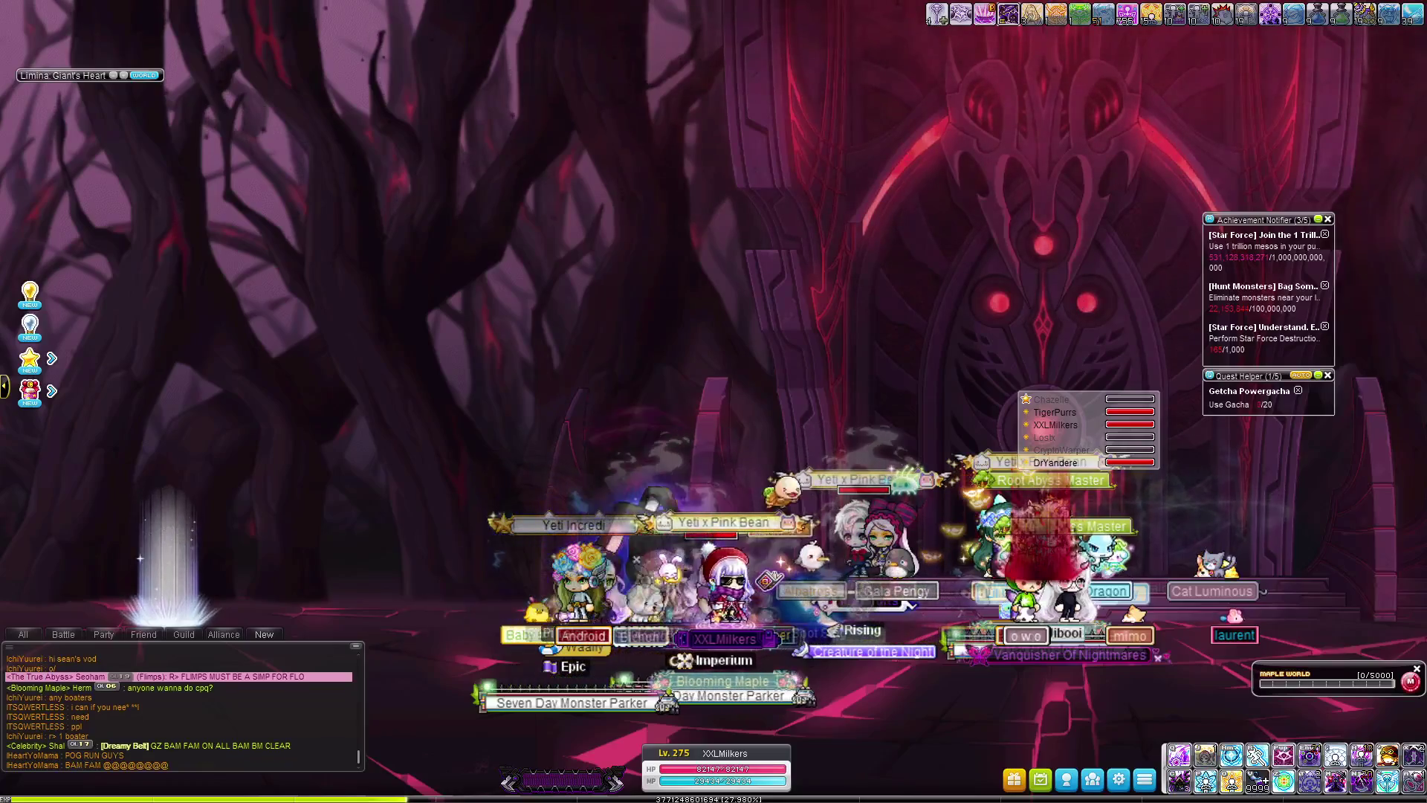
{"action": "key", "text": "i"}
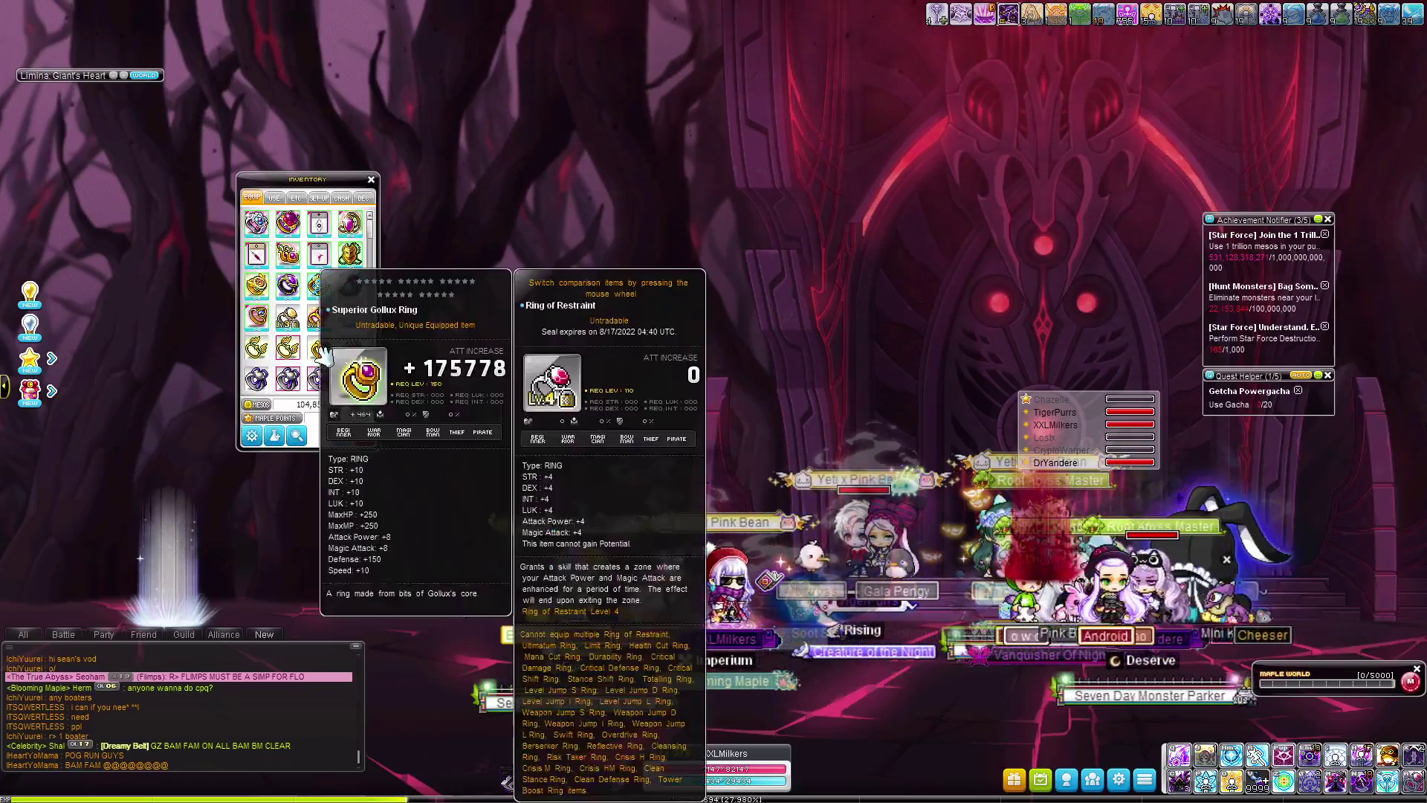
{"action": "scroll", "coordinate": [321, 353], "scroll_direction": "down", "scroll_amount": 2}
{"action": "scroll", "coordinate": [321, 353], "scroll_direction": "down", "scroll_amount": 2}
{"action": "scroll", "coordinate": [321, 354], "scroll_direction": "down", "scroll_amount": 2}
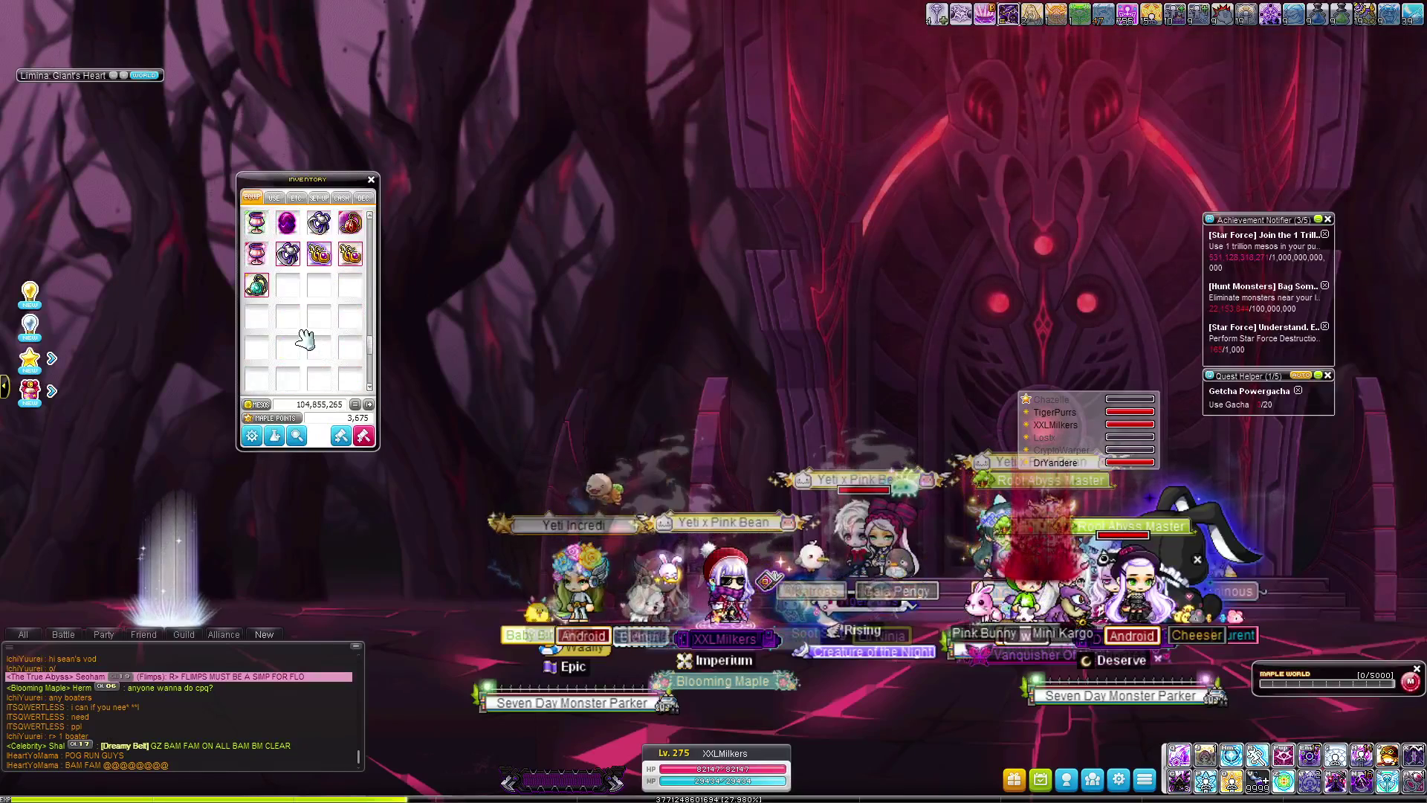
{"action": "scroll", "coordinate": [322, 348], "scroll_direction": "down", "scroll_amount": 2}
{"action": "mouse_move", "coordinate": [320, 318]}
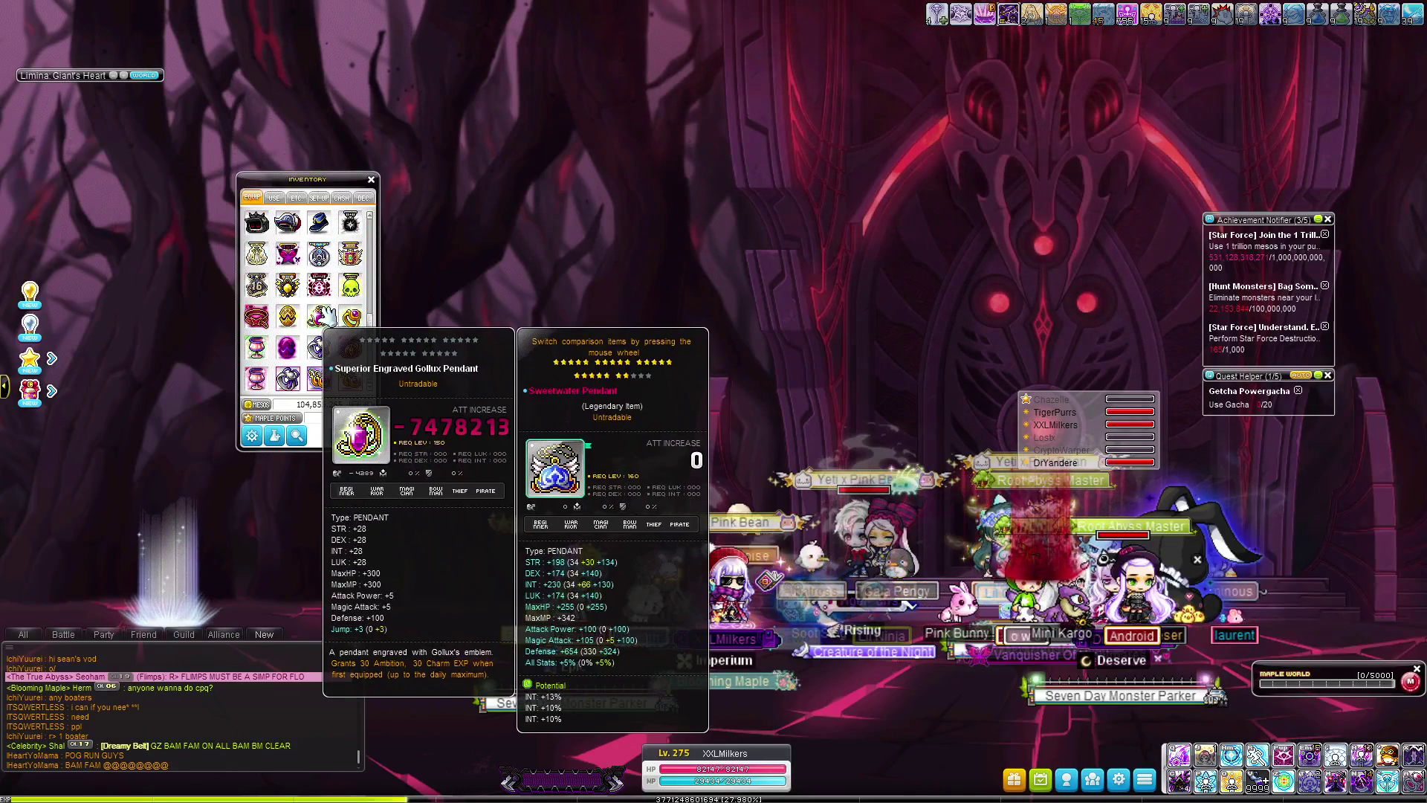